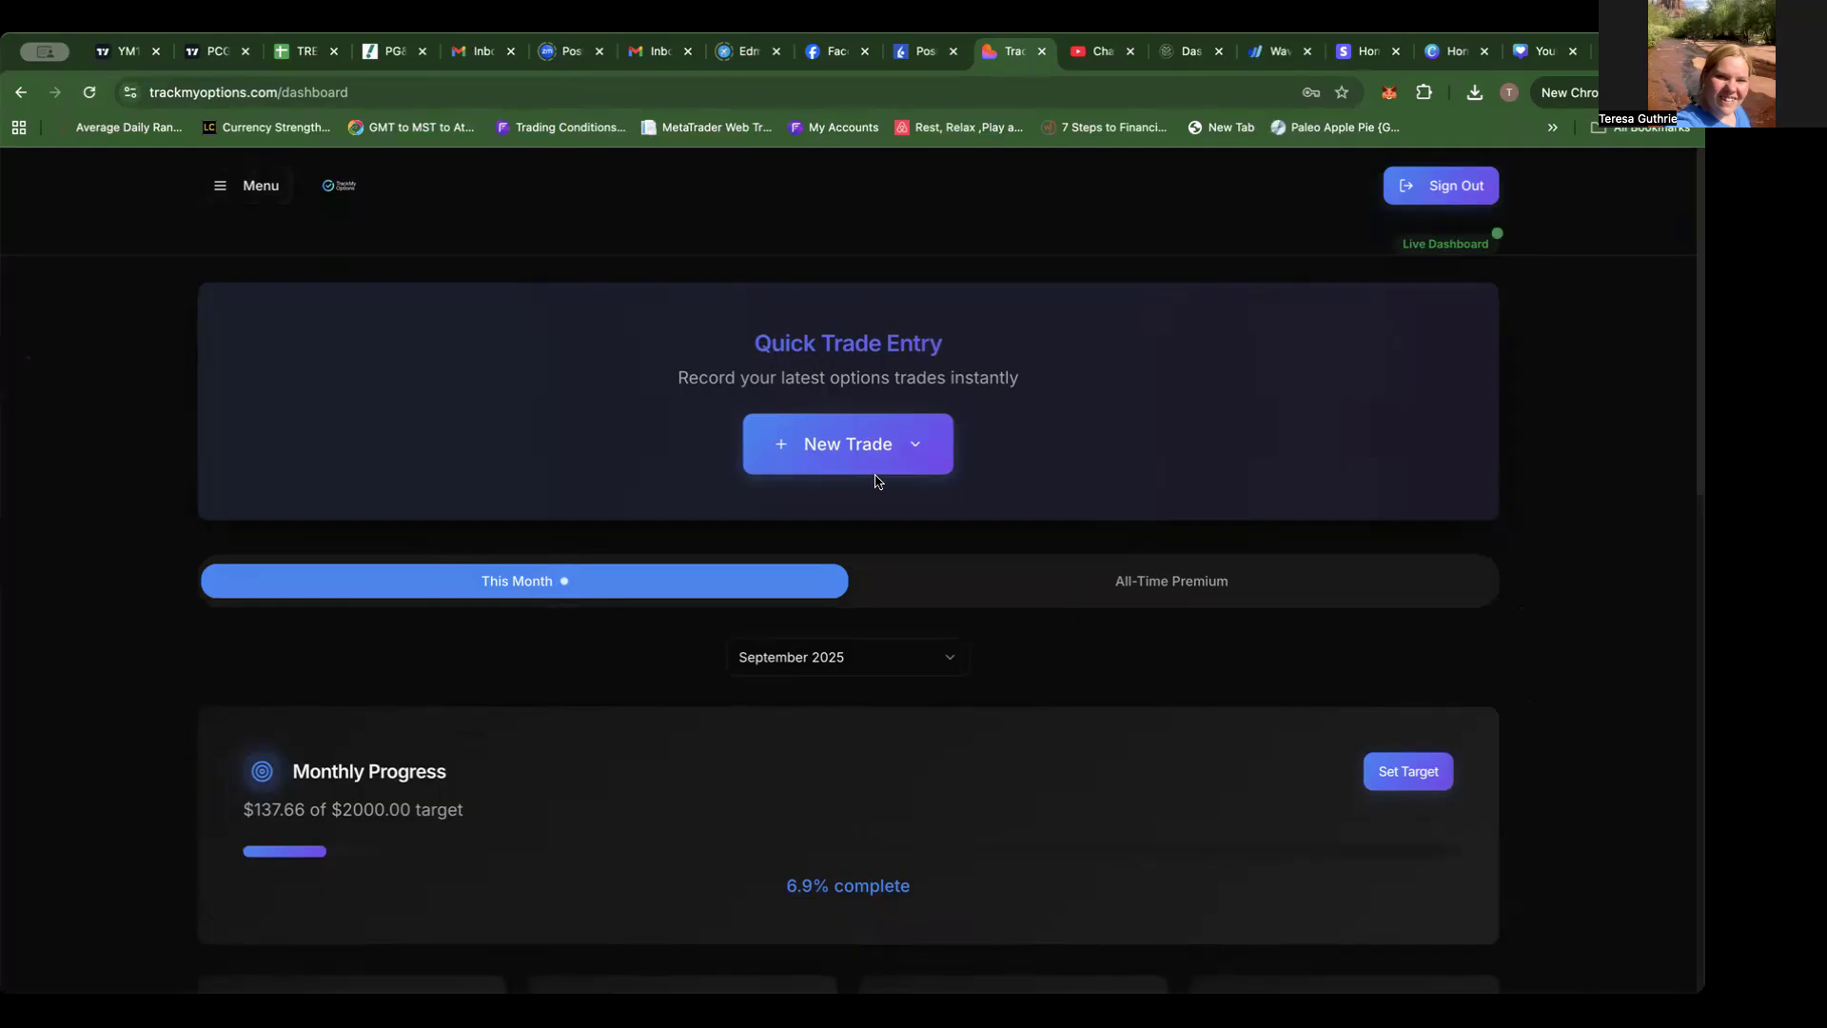
Step: Start a new sell put/call trade entry with side type Sell Put and ticker SOFI
left_click(919, 443)
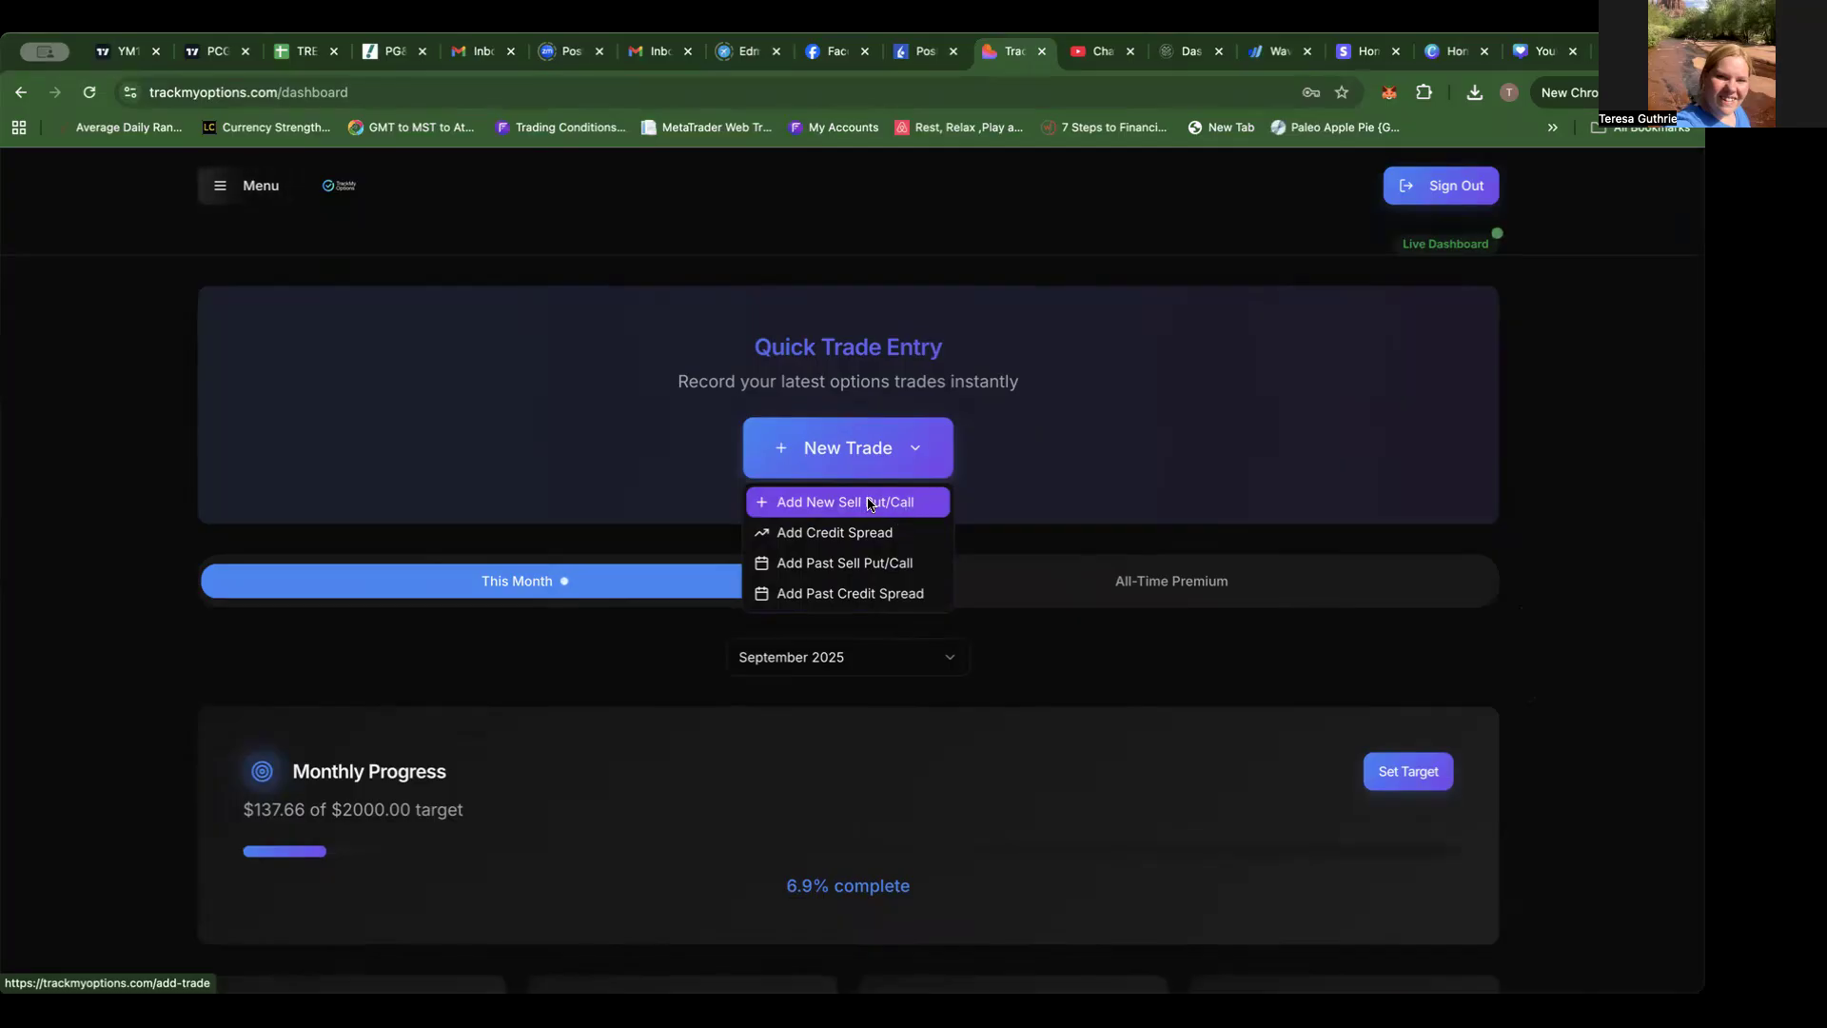
left_click(869, 503)
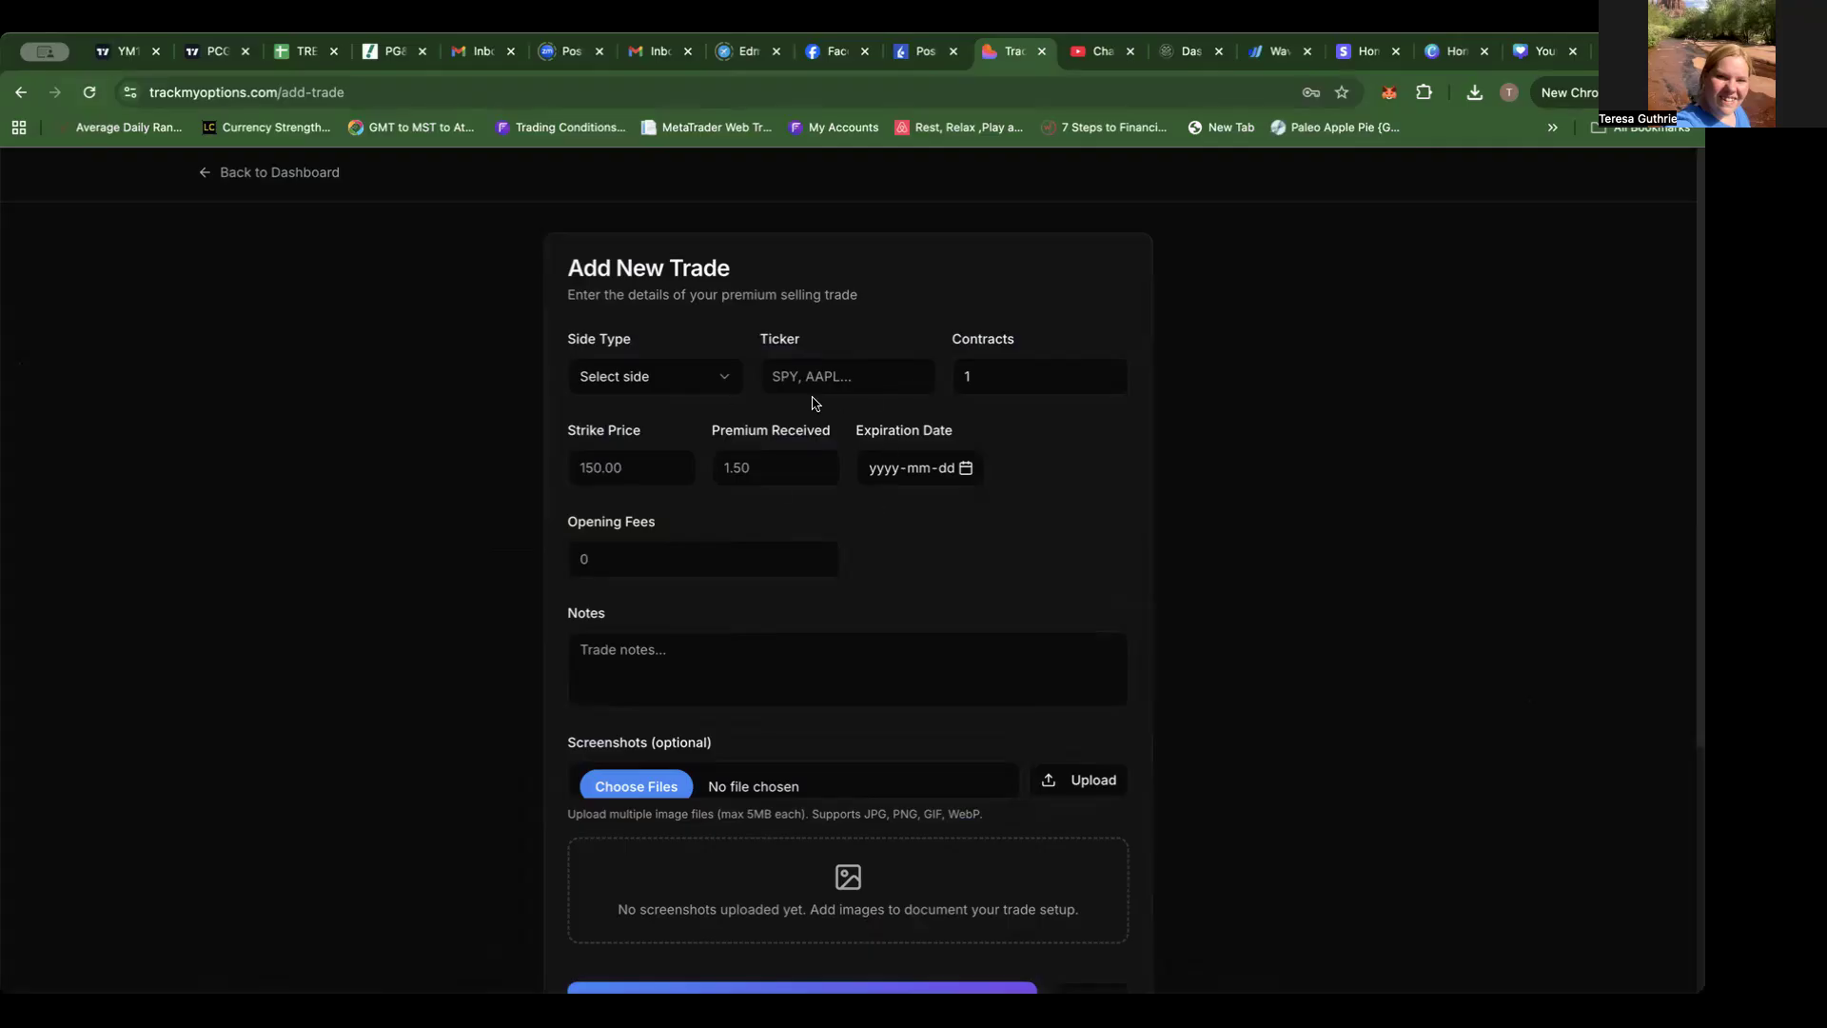
left_click(717, 379)
left_click(653, 423)
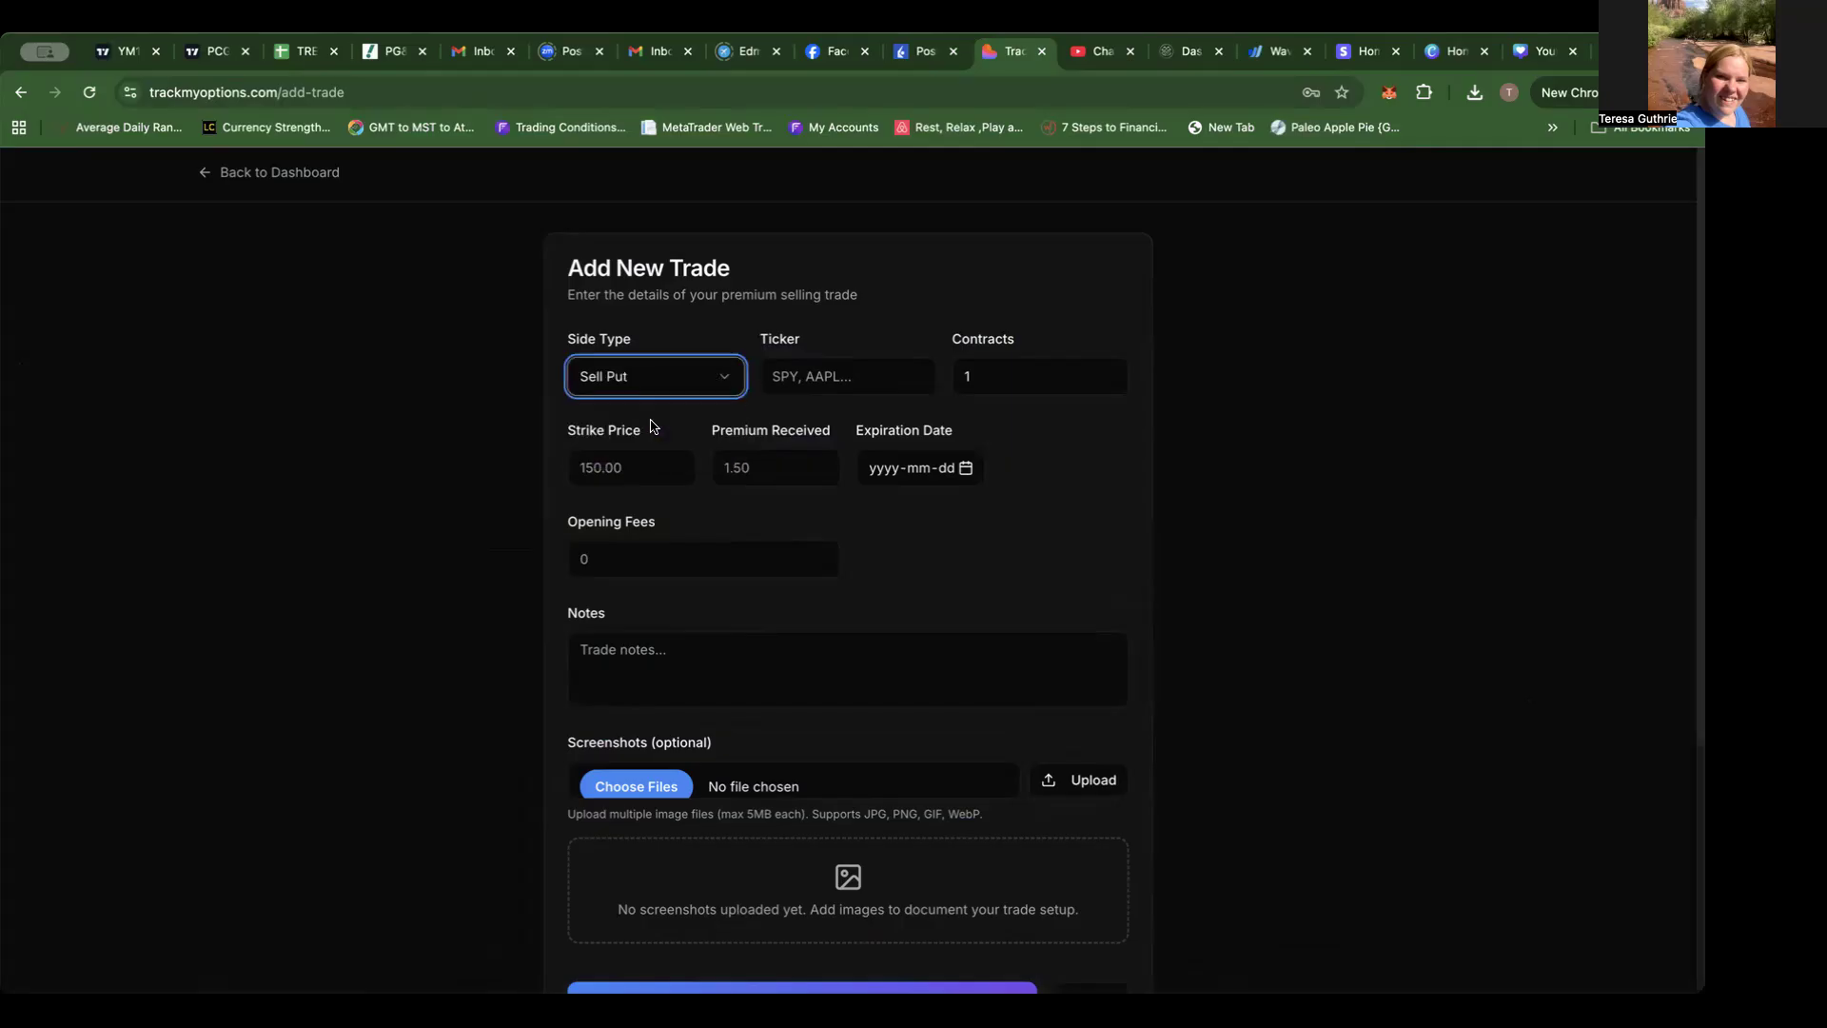
left_click(801, 374)
type("SOFI")
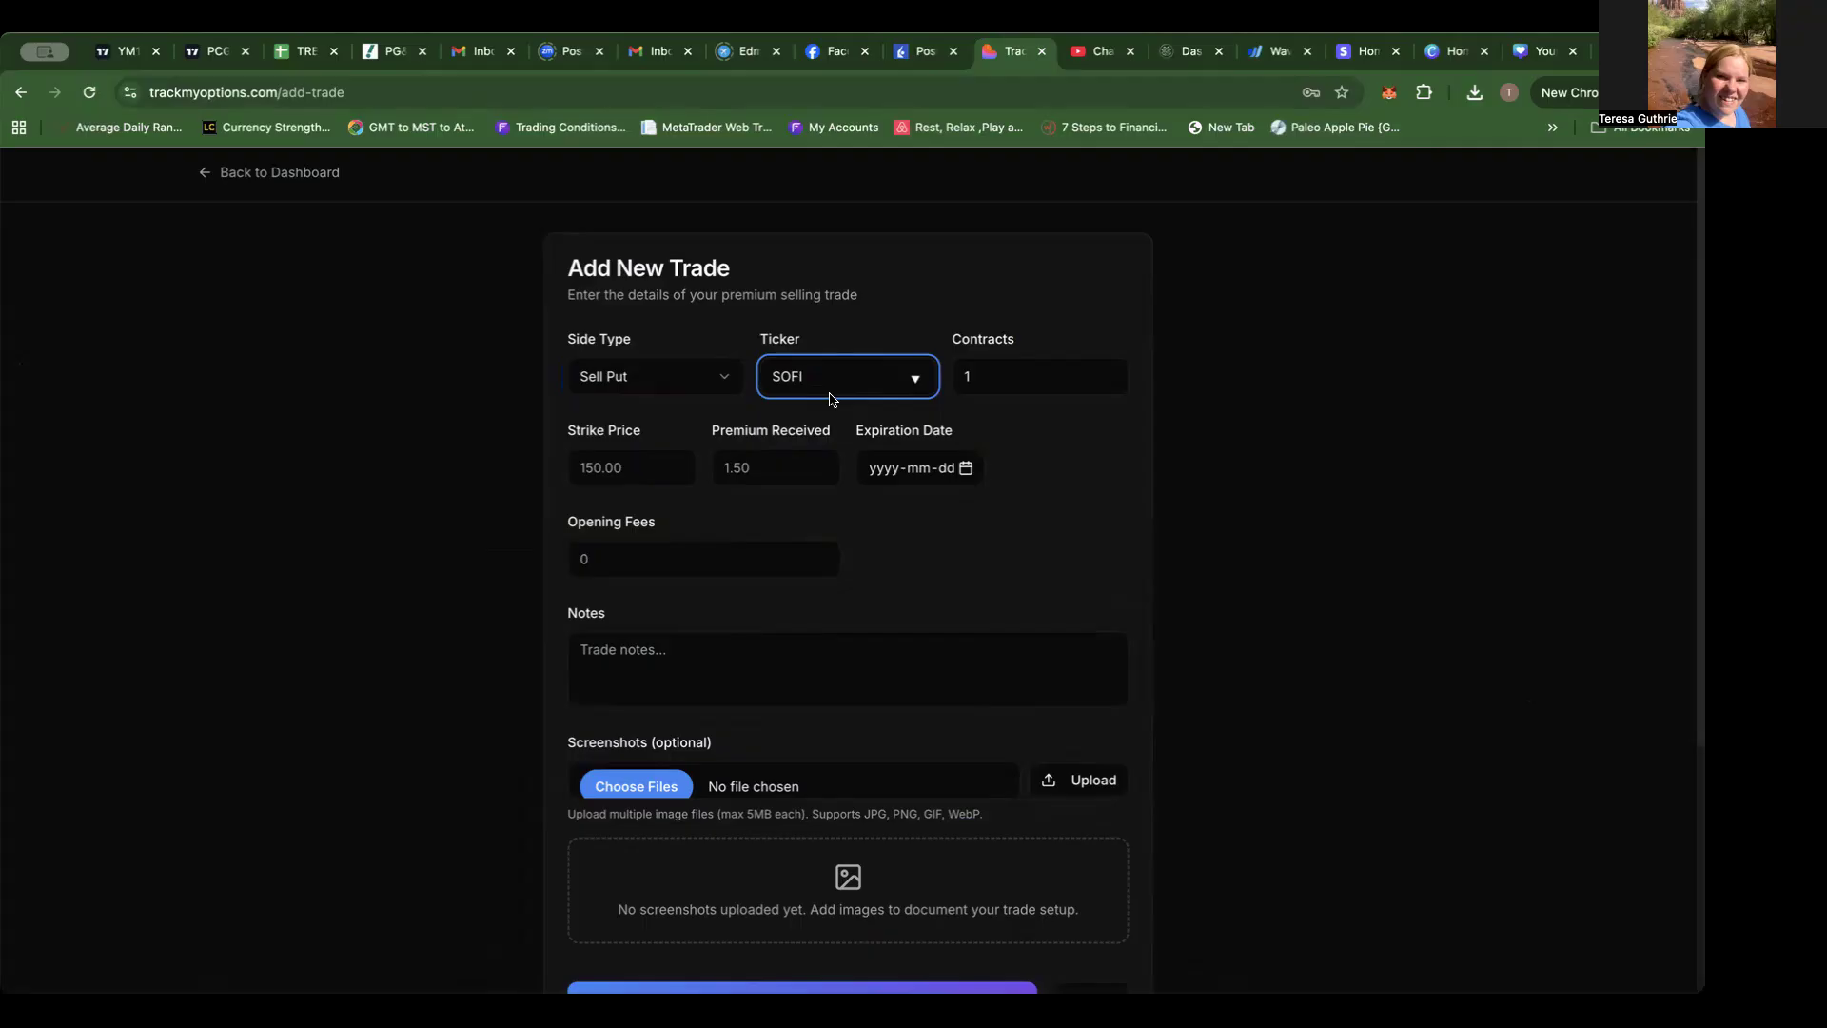
Step: Set the trade's strike price to 18 and the premium received to .30
left_click(611, 473)
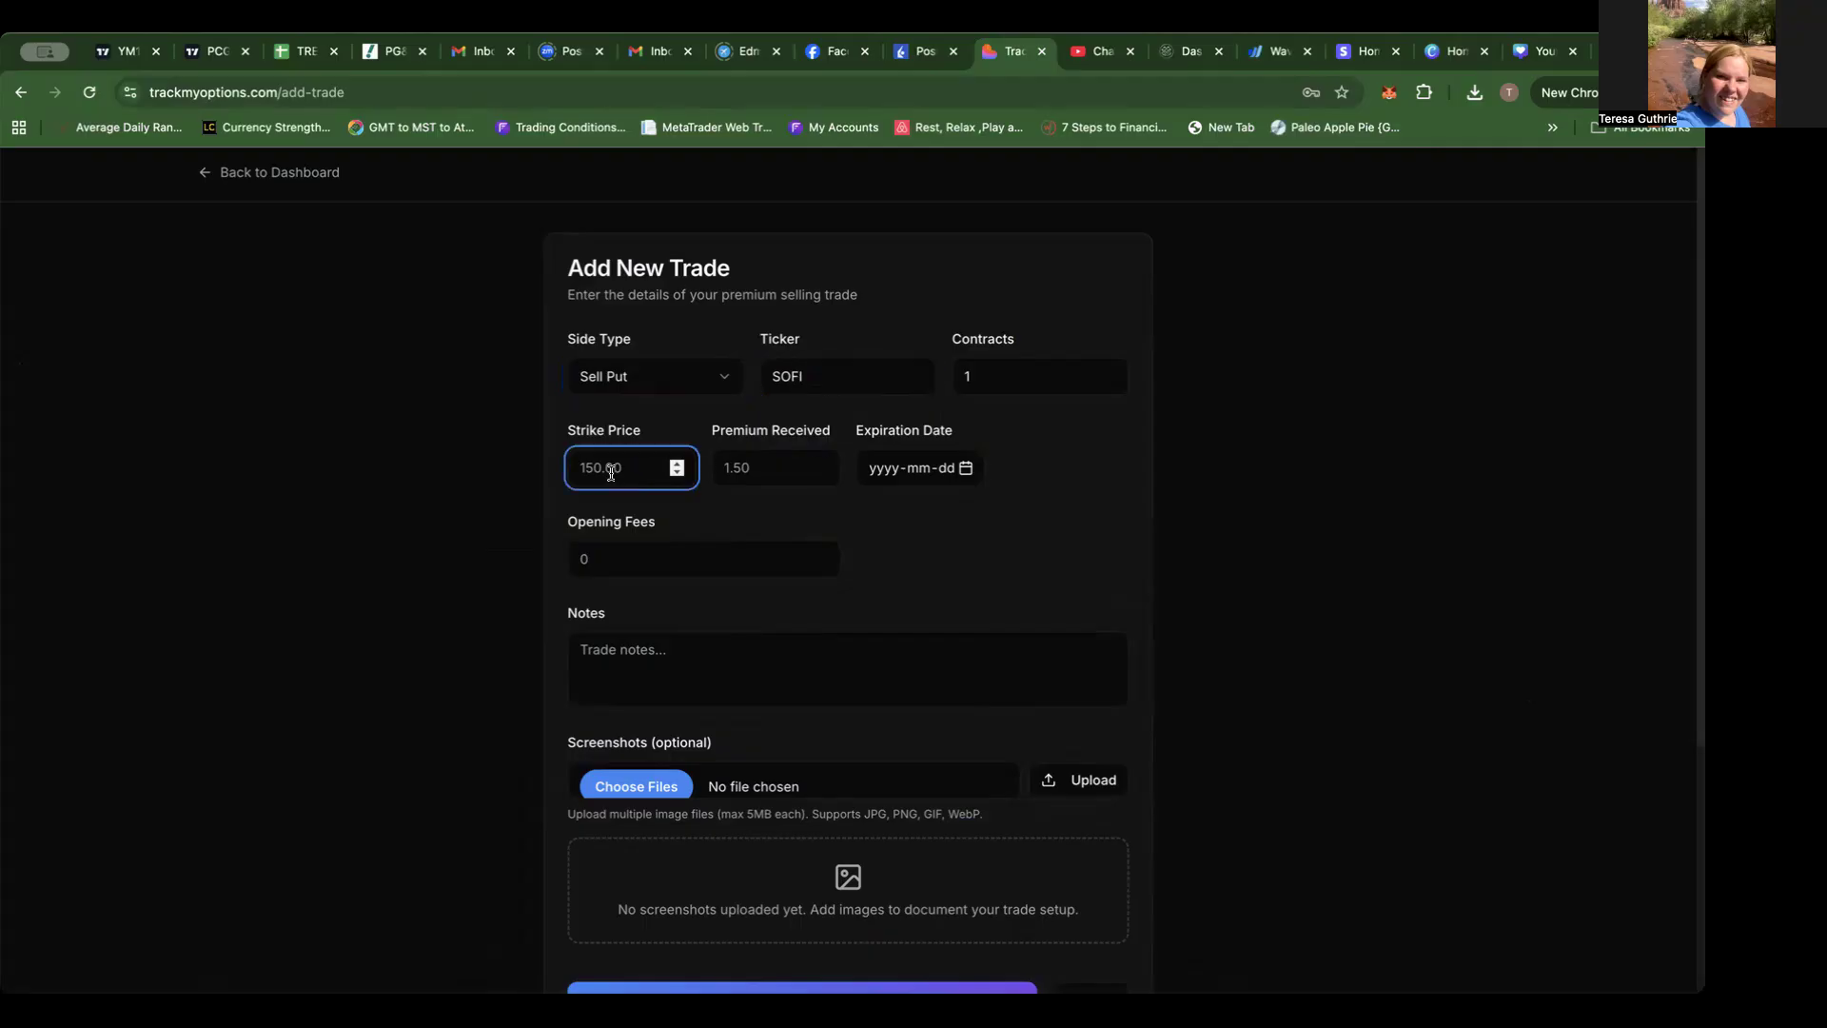
type("18")
left_click(762, 473)
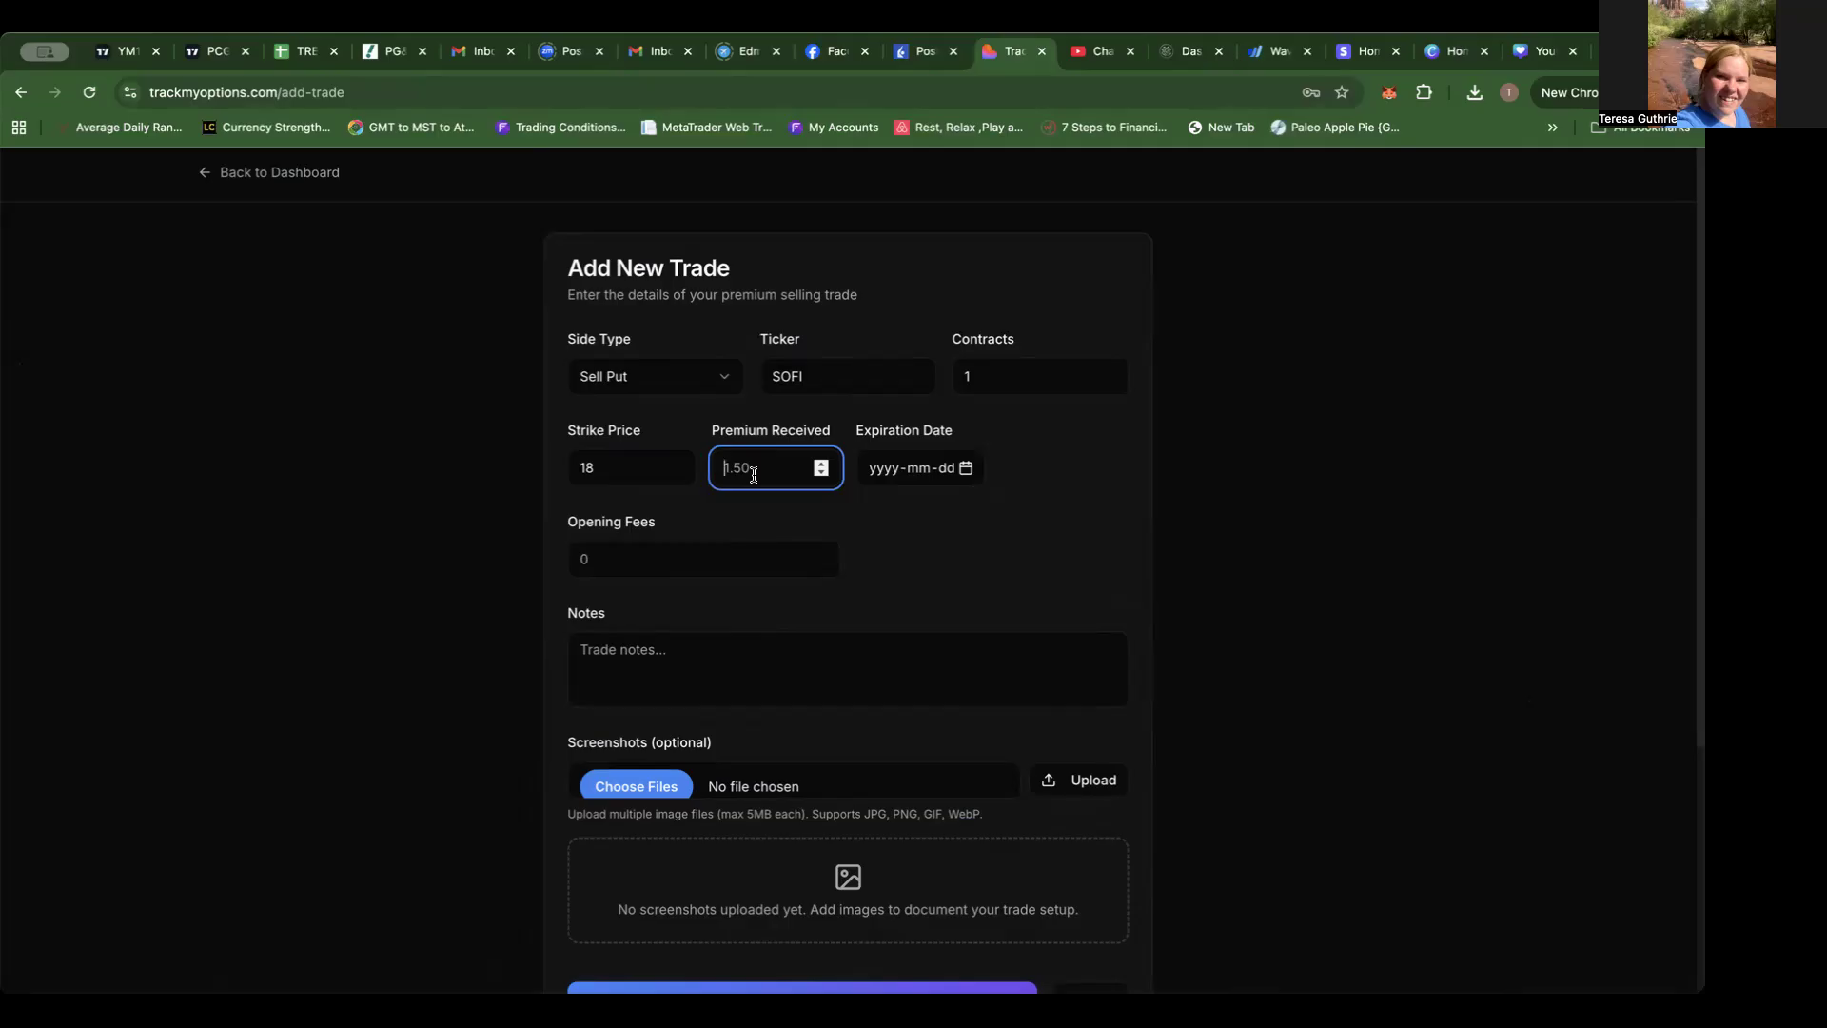
type(".")
key("Return")
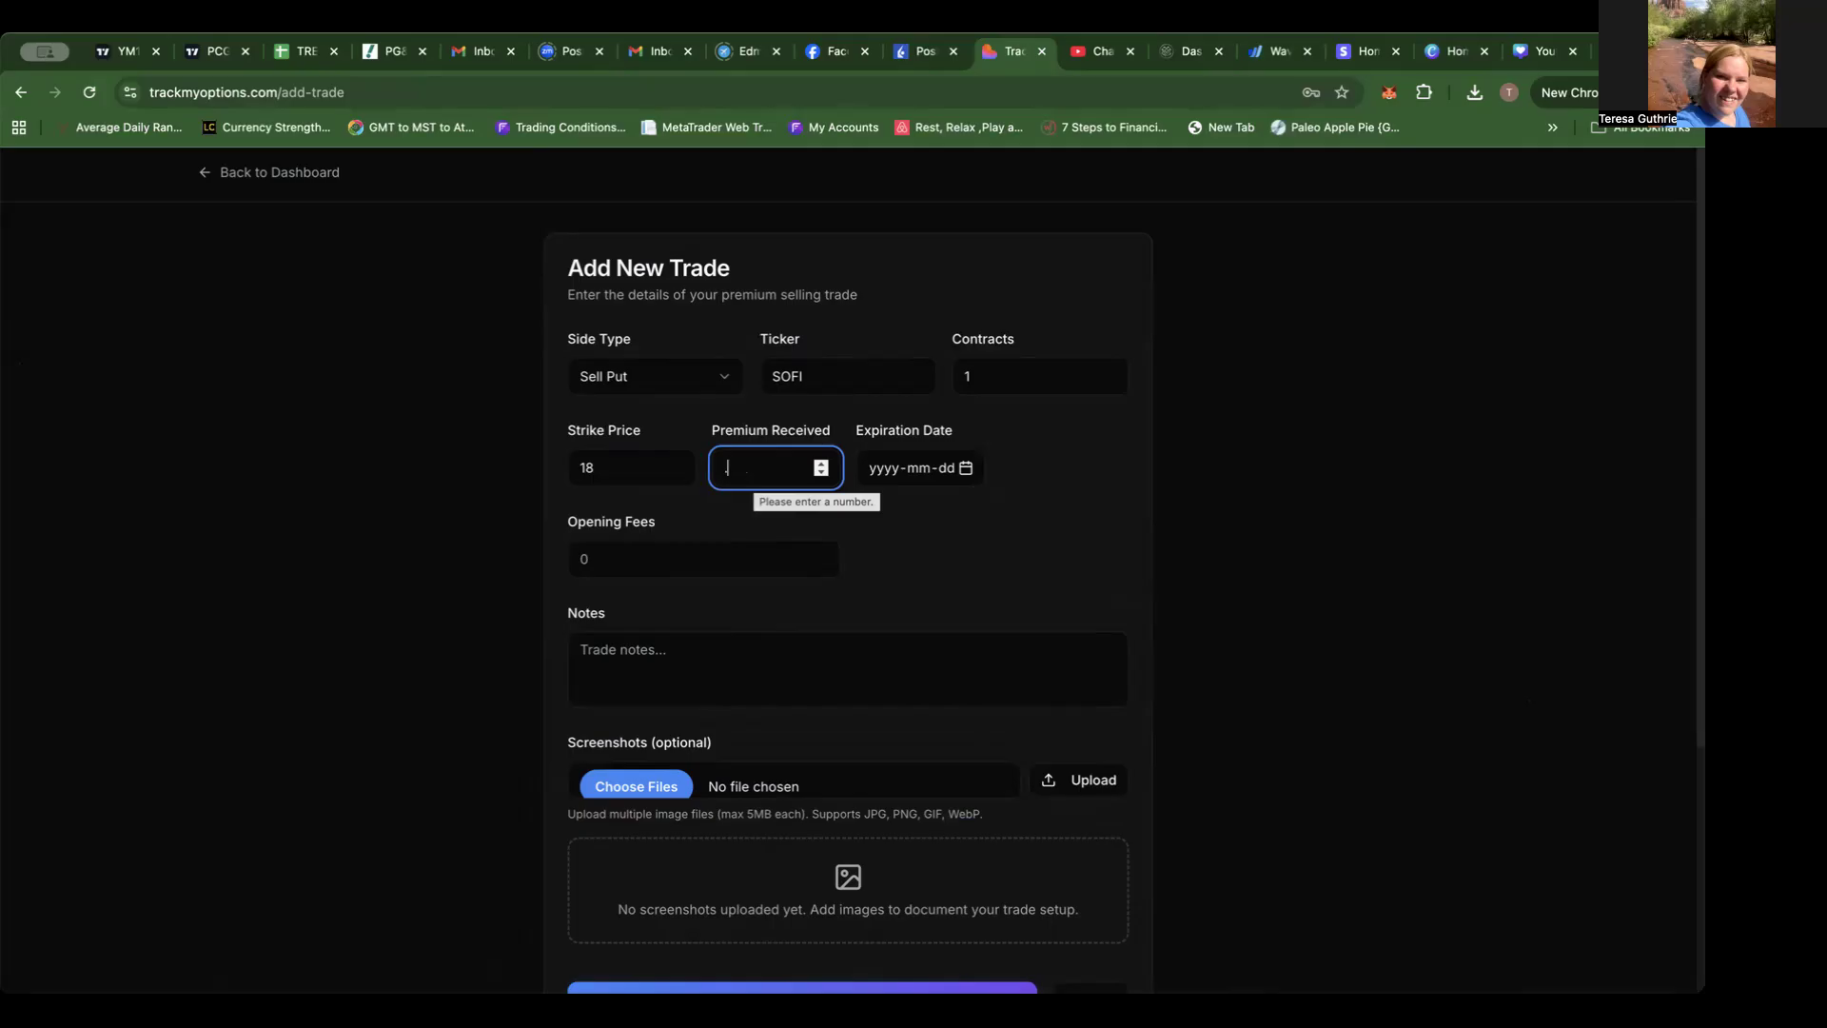
type("30")
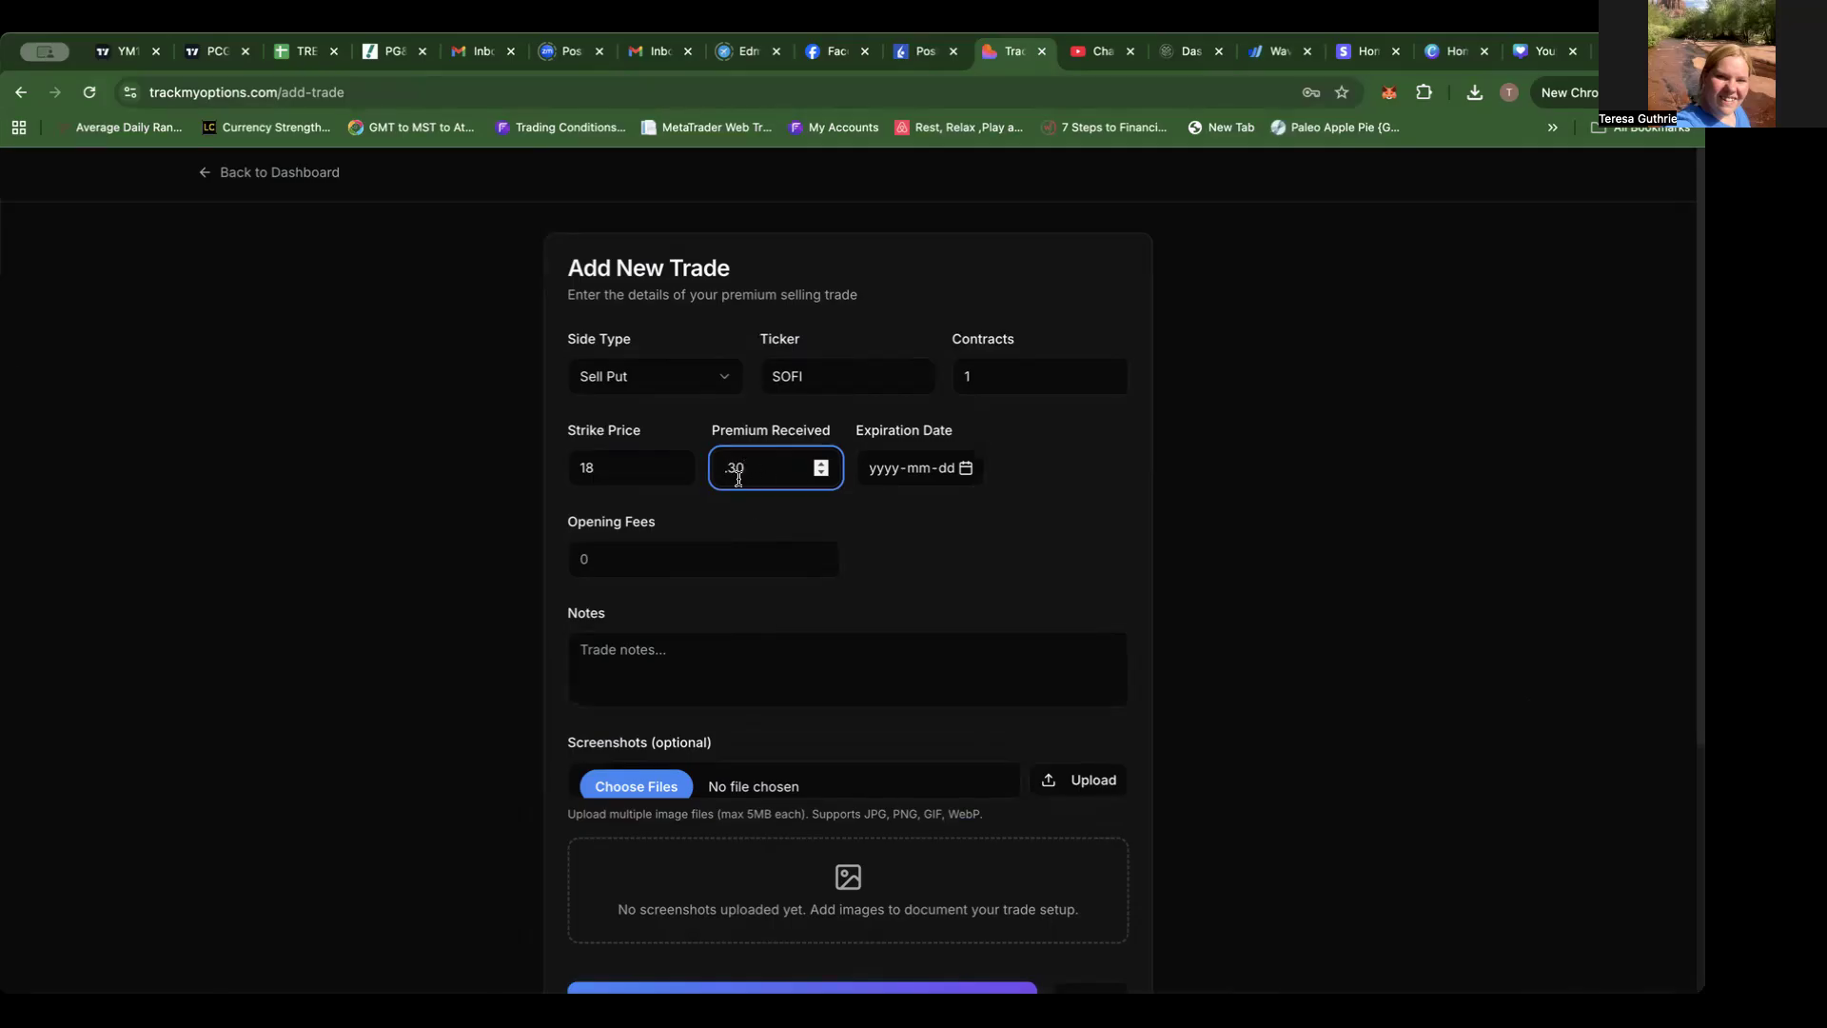
Step: Set the trade's expiration date to 2025-10-17
left_click(967, 470)
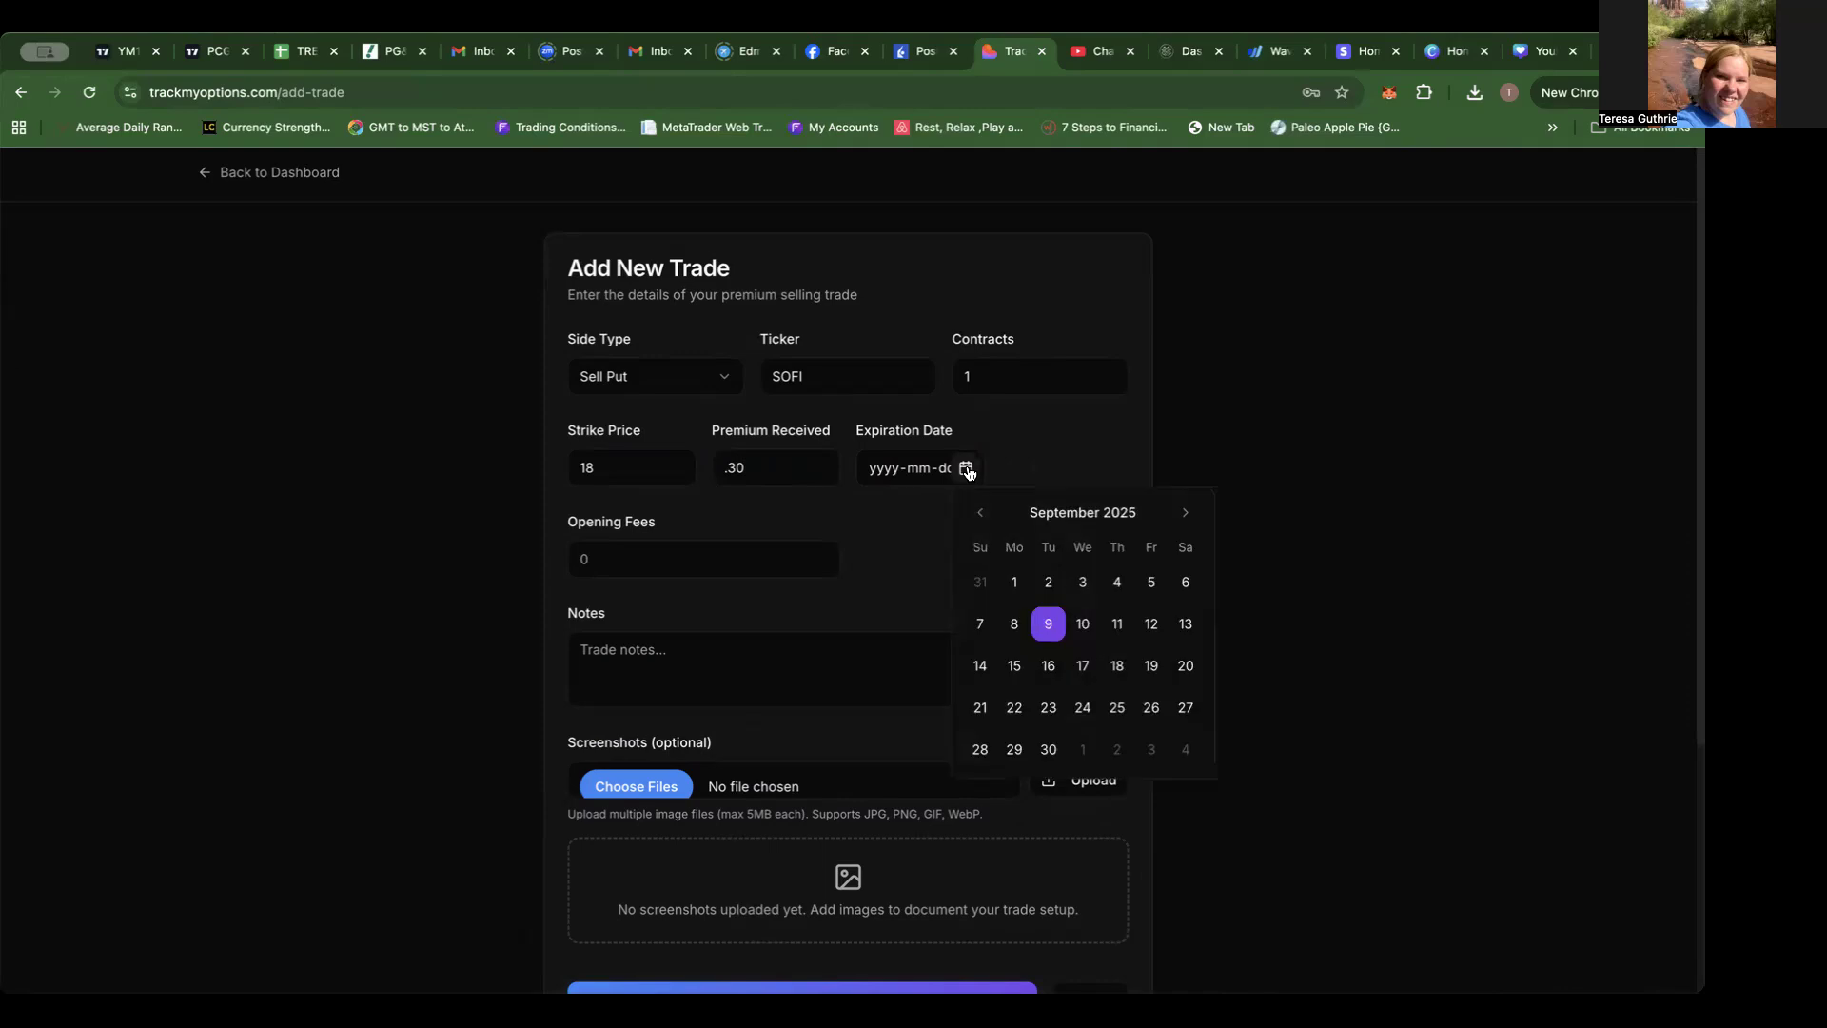
left_click(1185, 514)
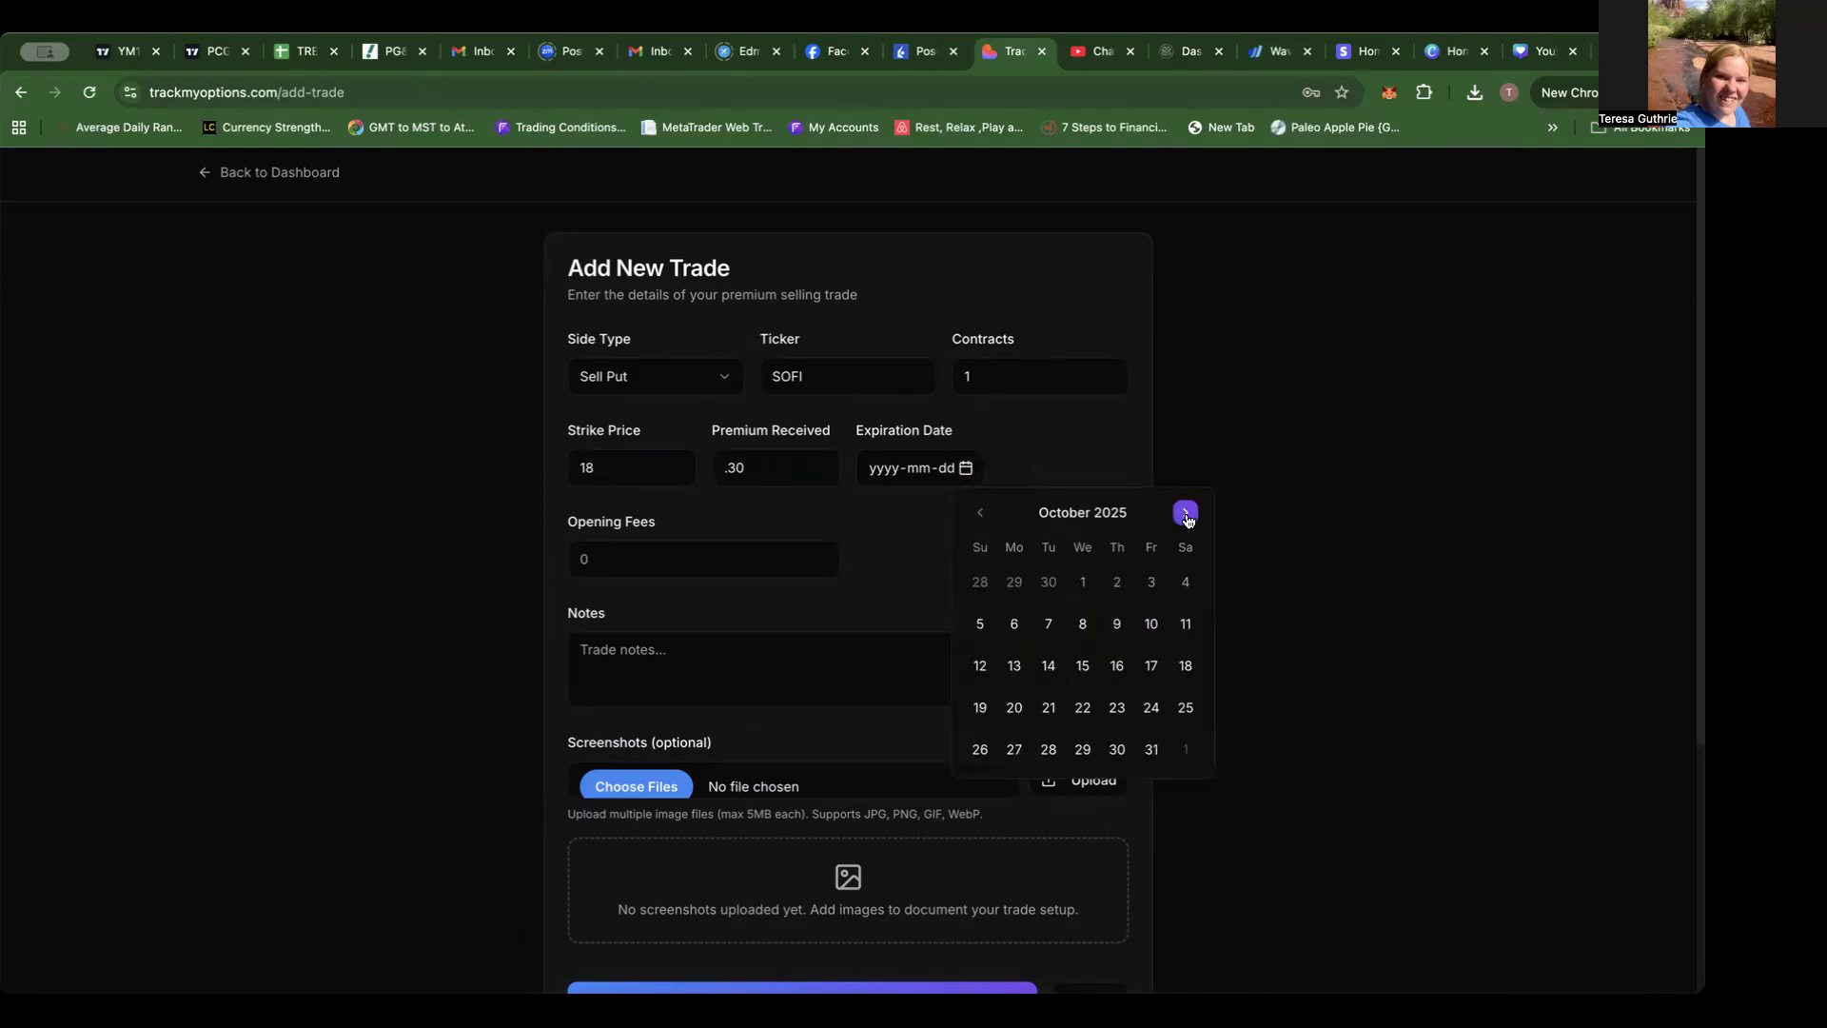
left_click(1154, 669)
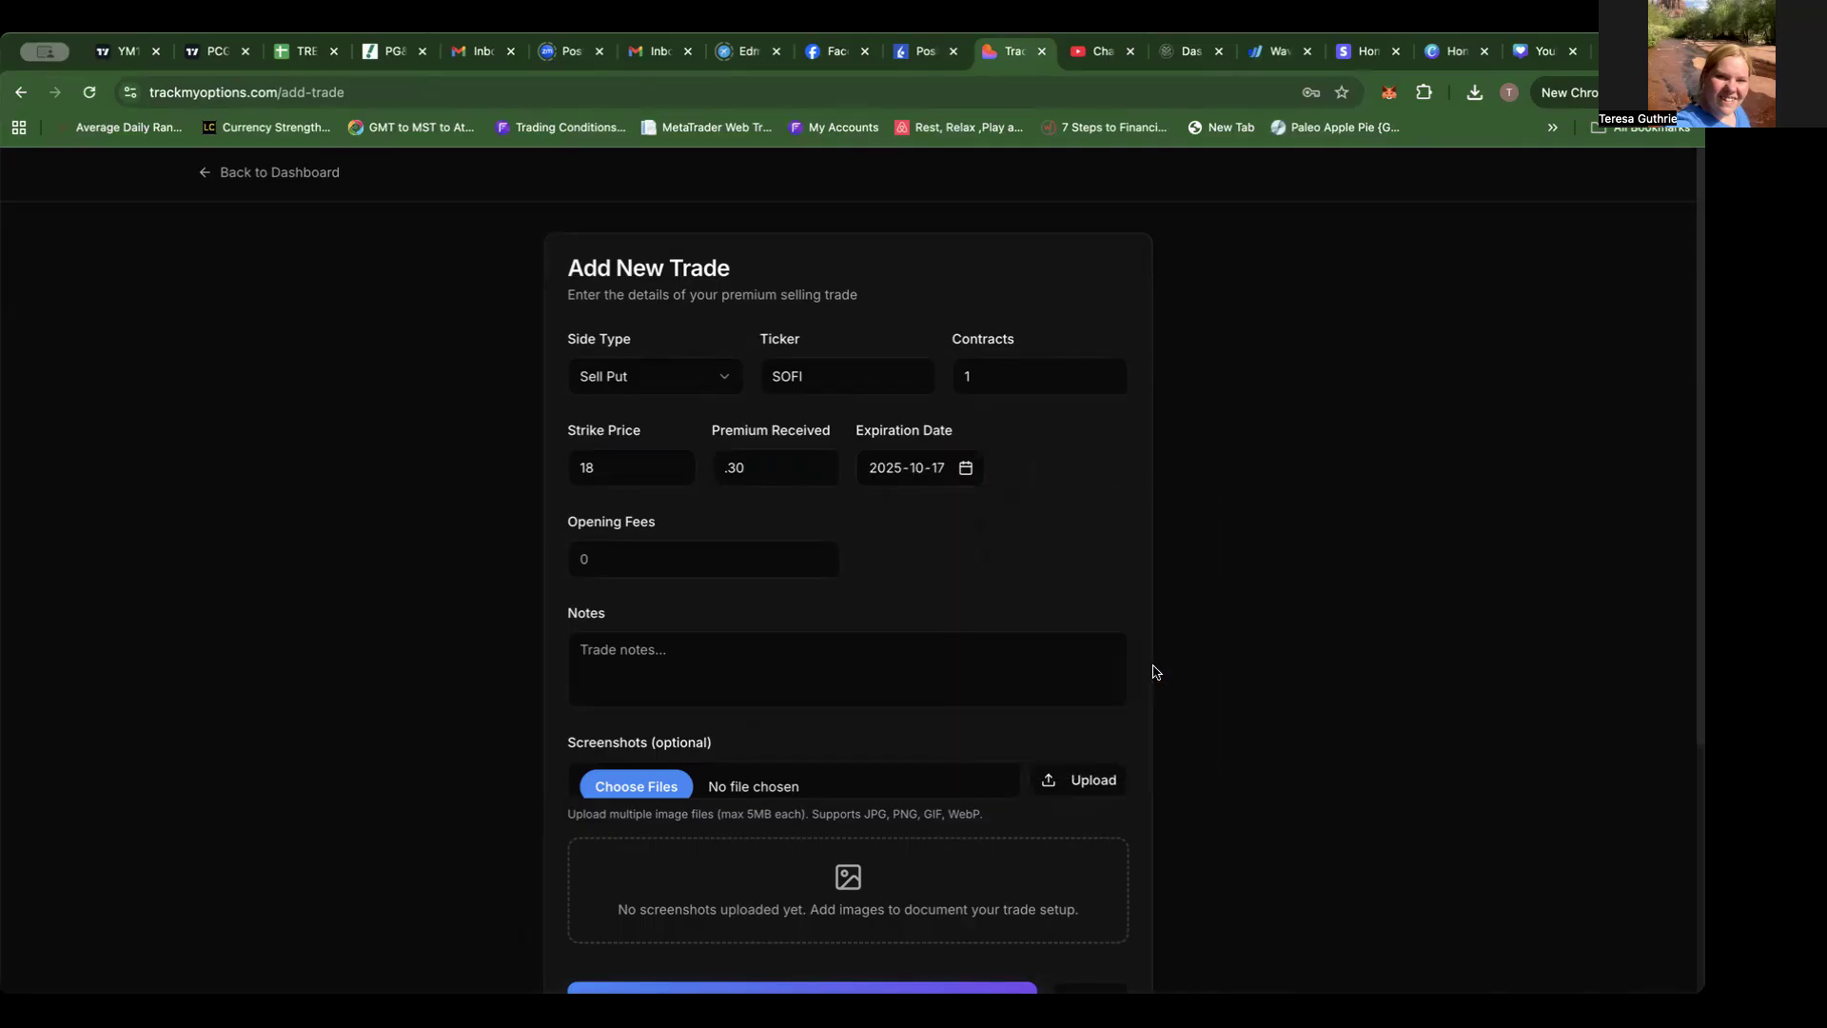
Step: Set the opening fees to 1.05 and add the SOFI trade
left_click(617, 556)
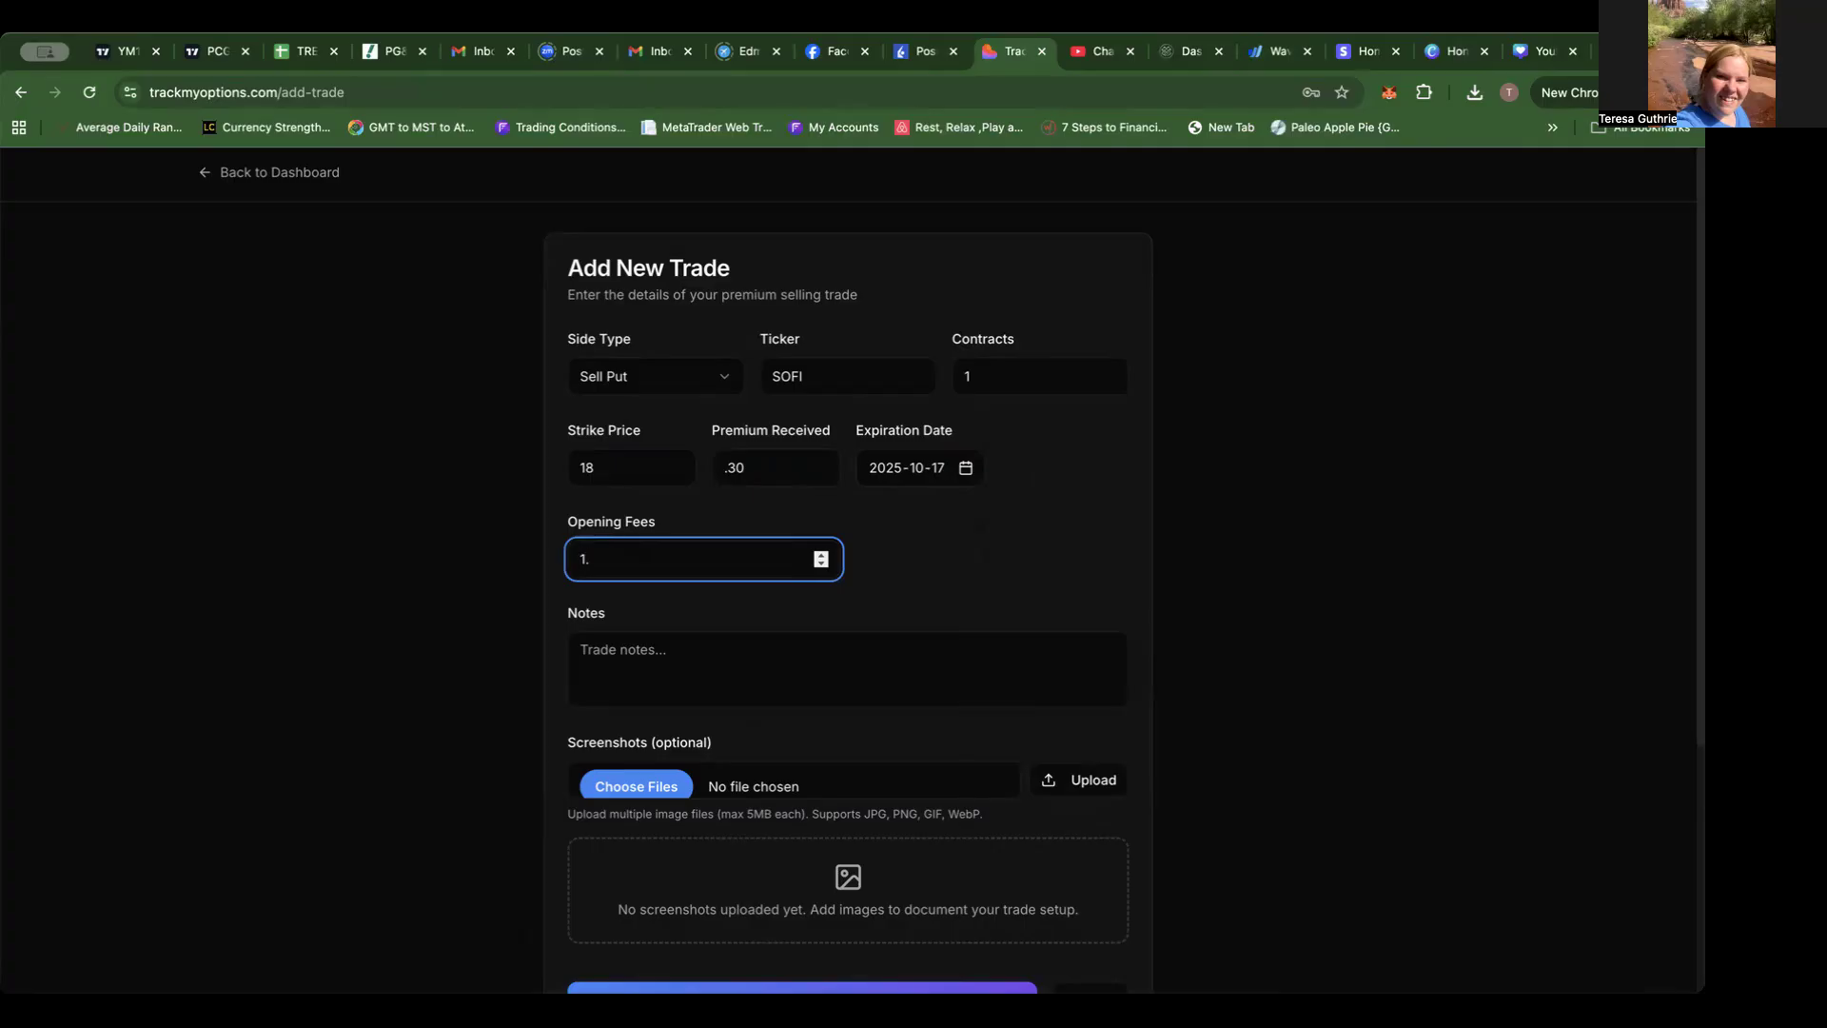
type("1.05")
scroll(949, 580, "down", 1)
scroll(949, 580, "down", 3)
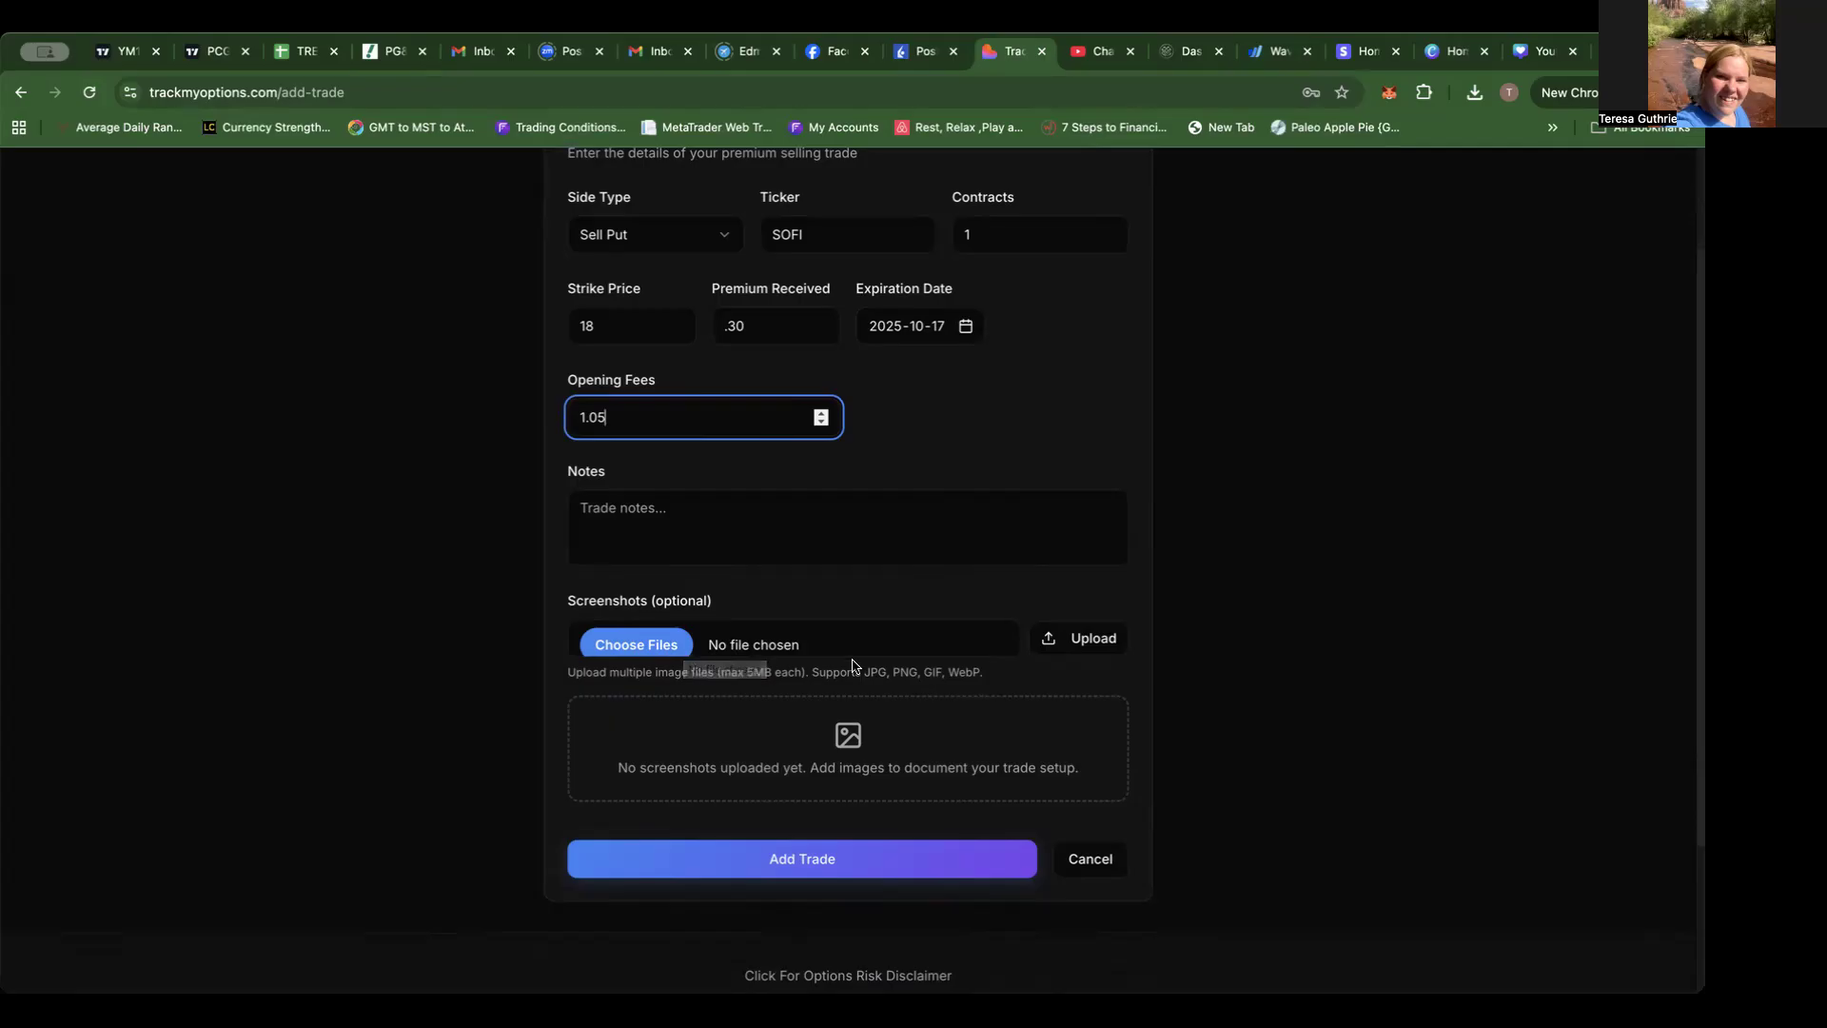
left_click(816, 864)
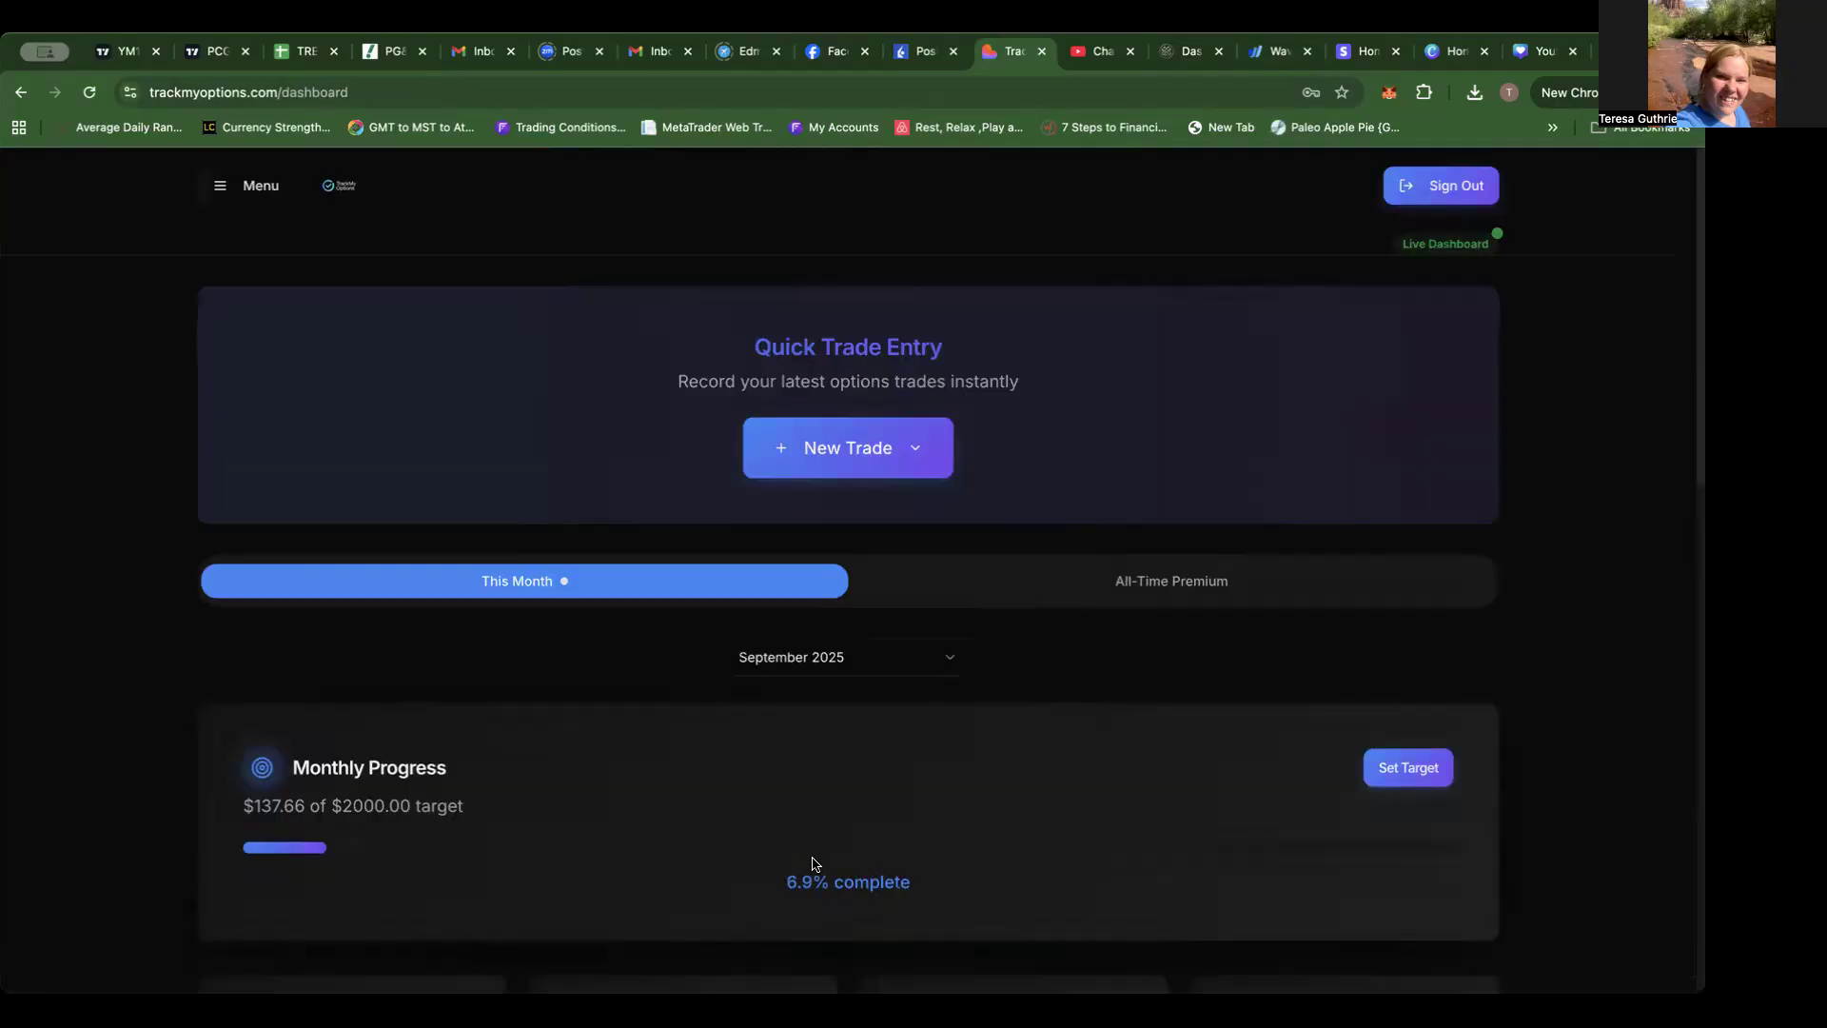
Step: Find the SOFI sell put among the open trades and inspect its close-trade form, leaving without closing the position
scroll(813, 858, "down", 1)
scroll(813, 858, "down", 8)
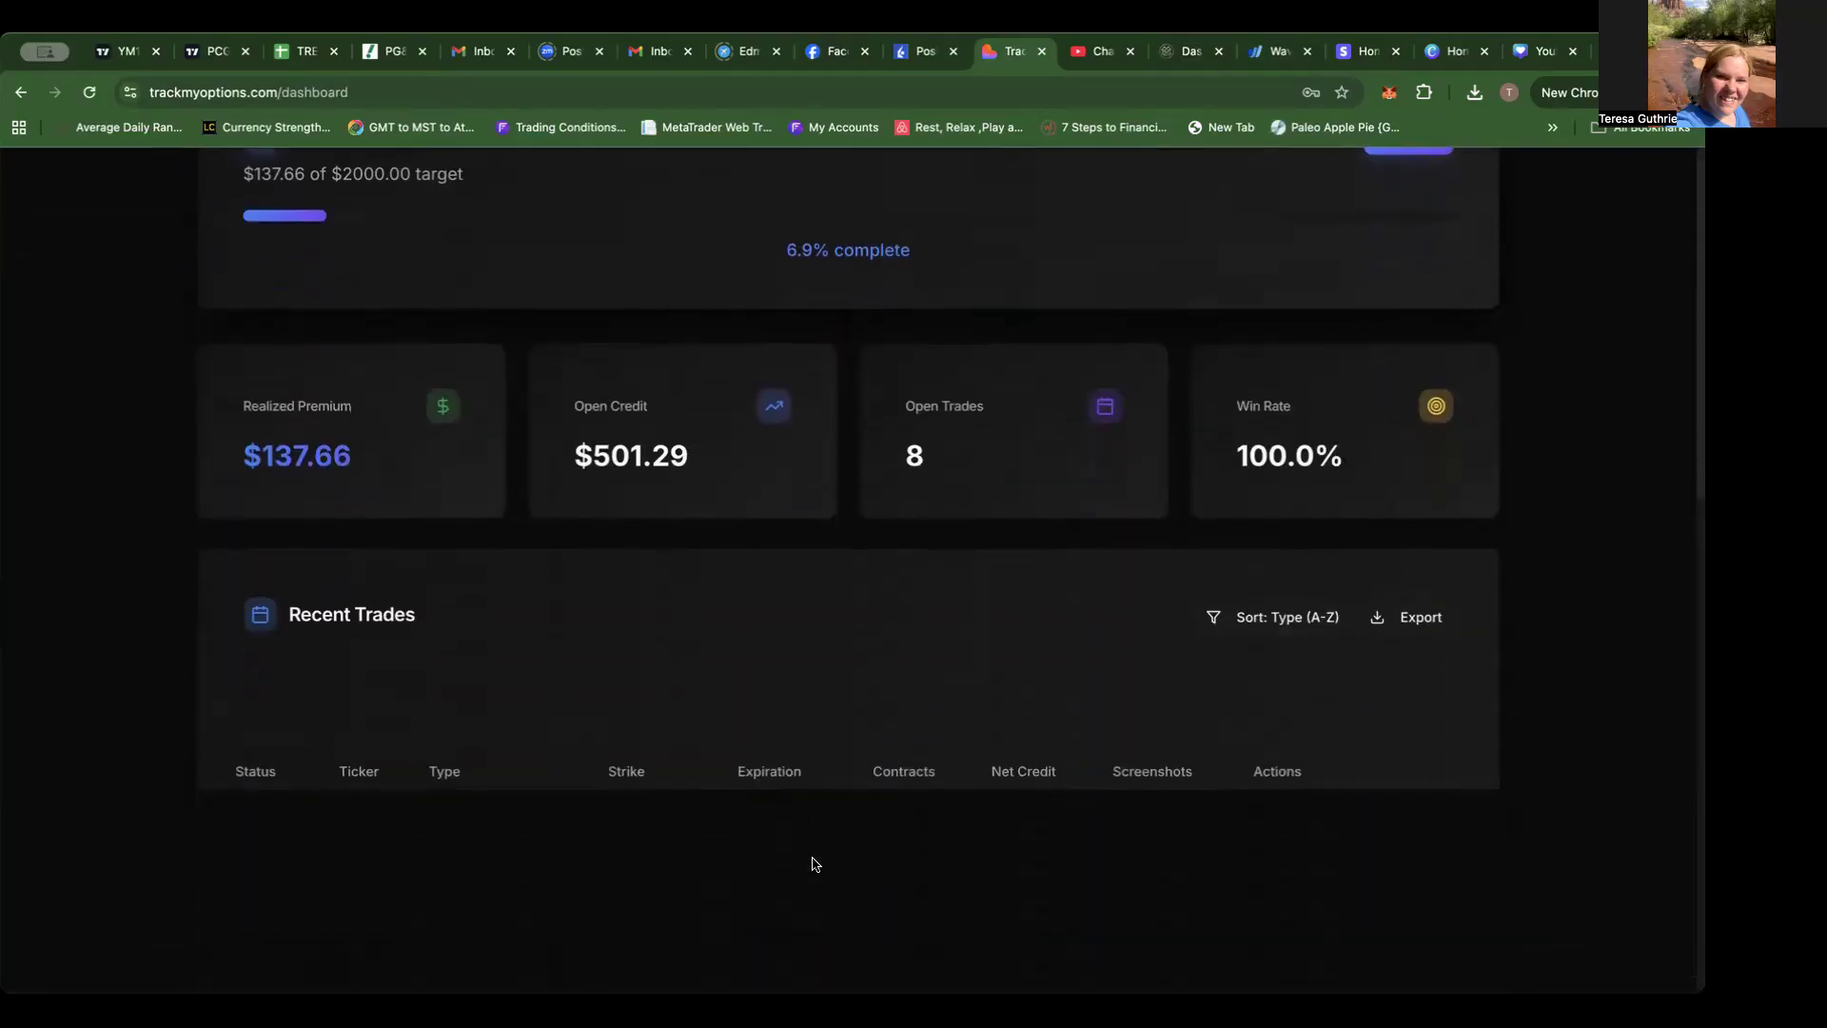
scroll(813, 864, "down", 2)
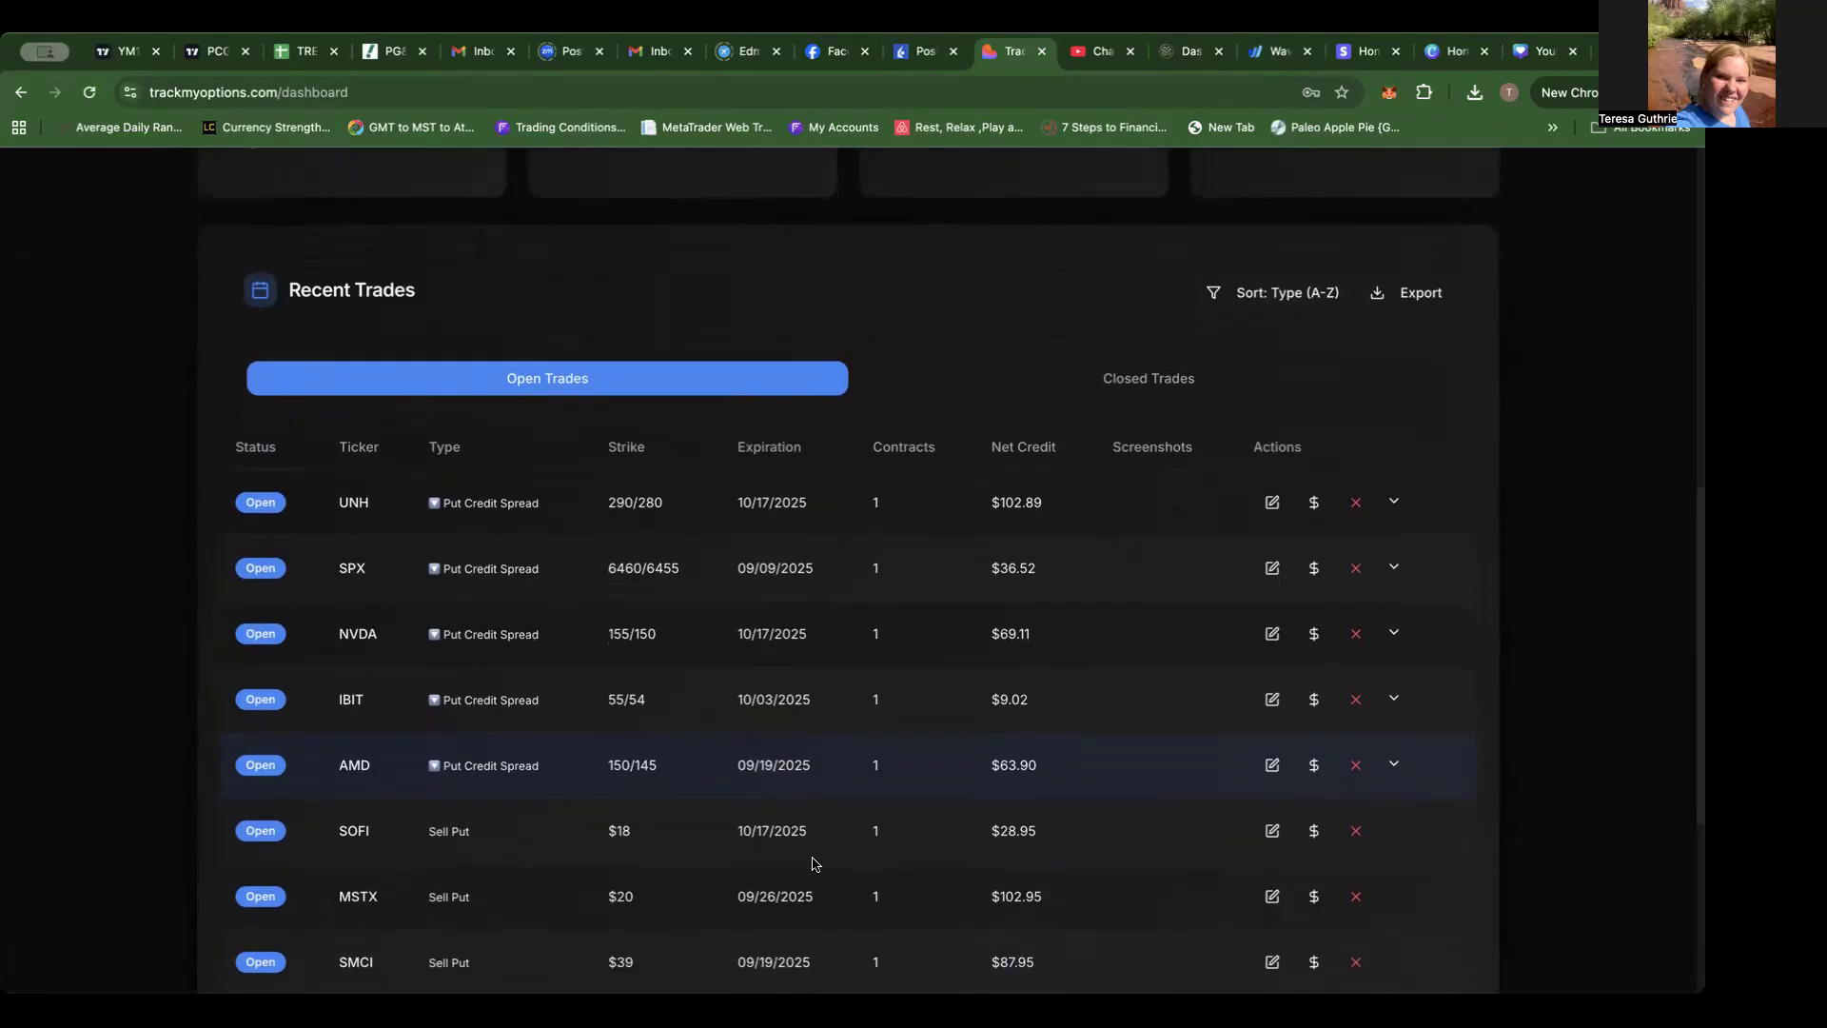
scroll(813, 863, "down", 2)
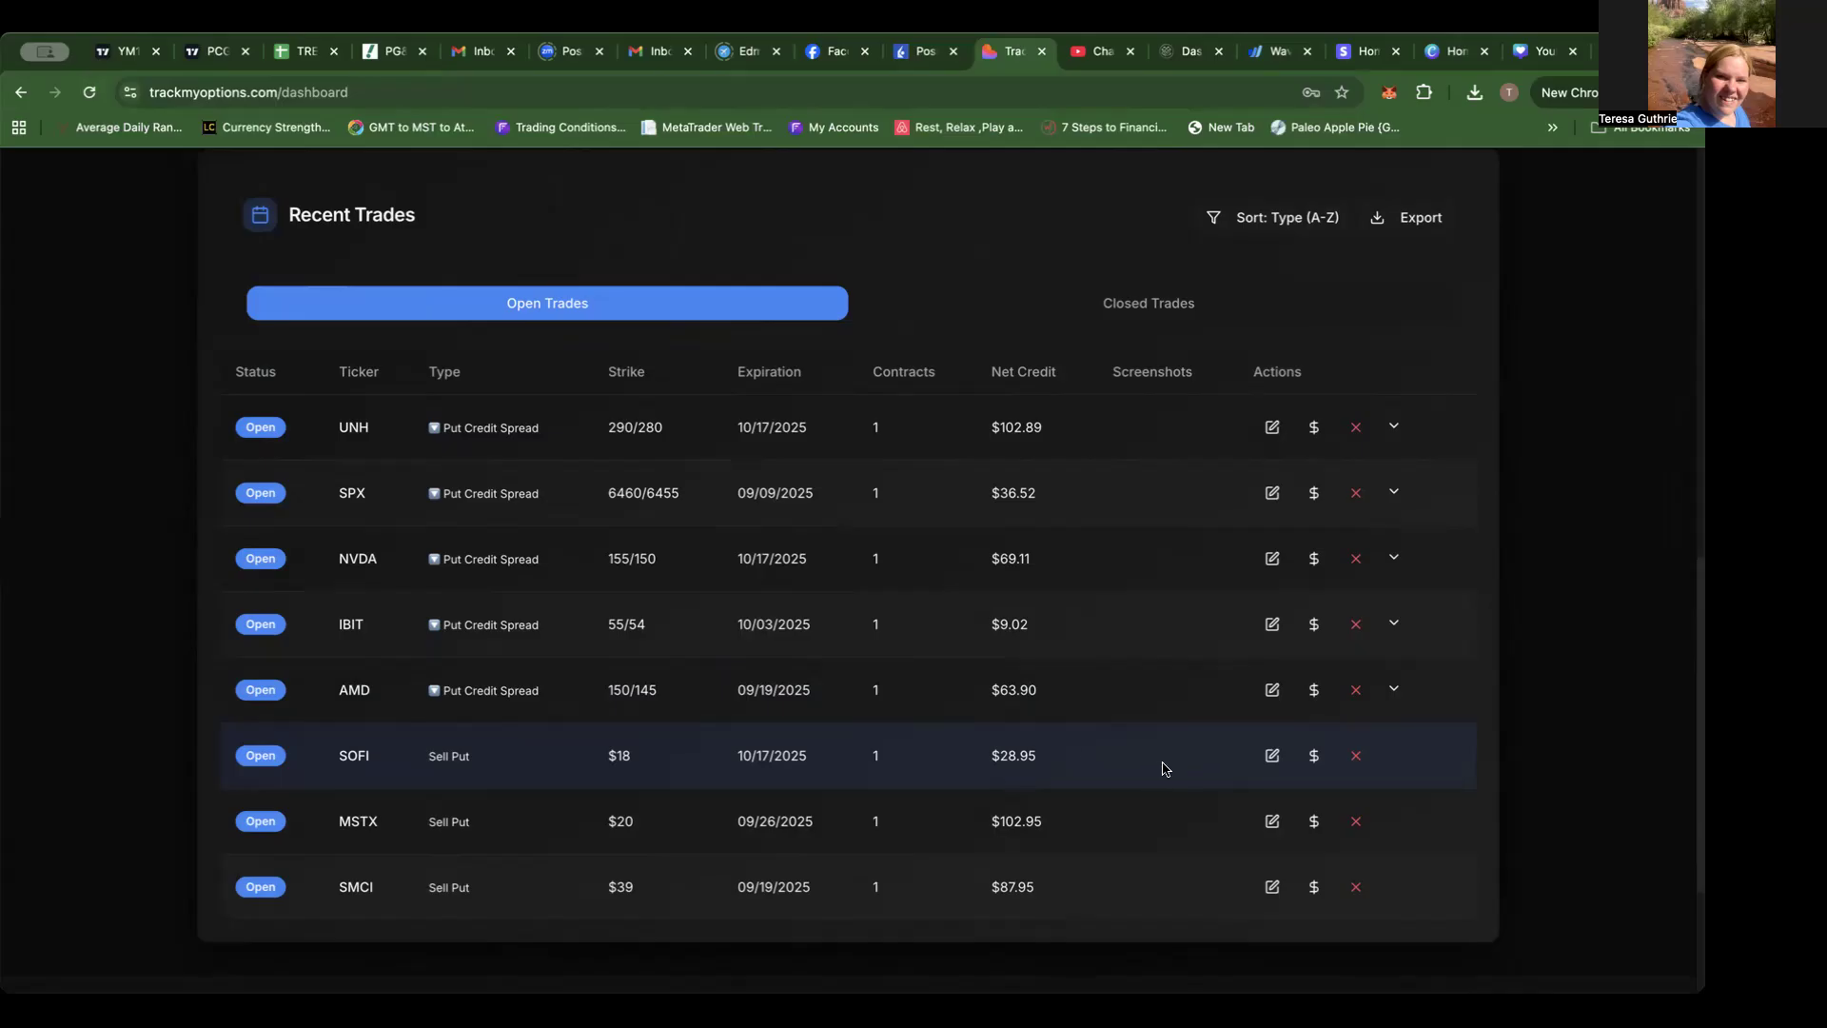
left_click(1315, 758)
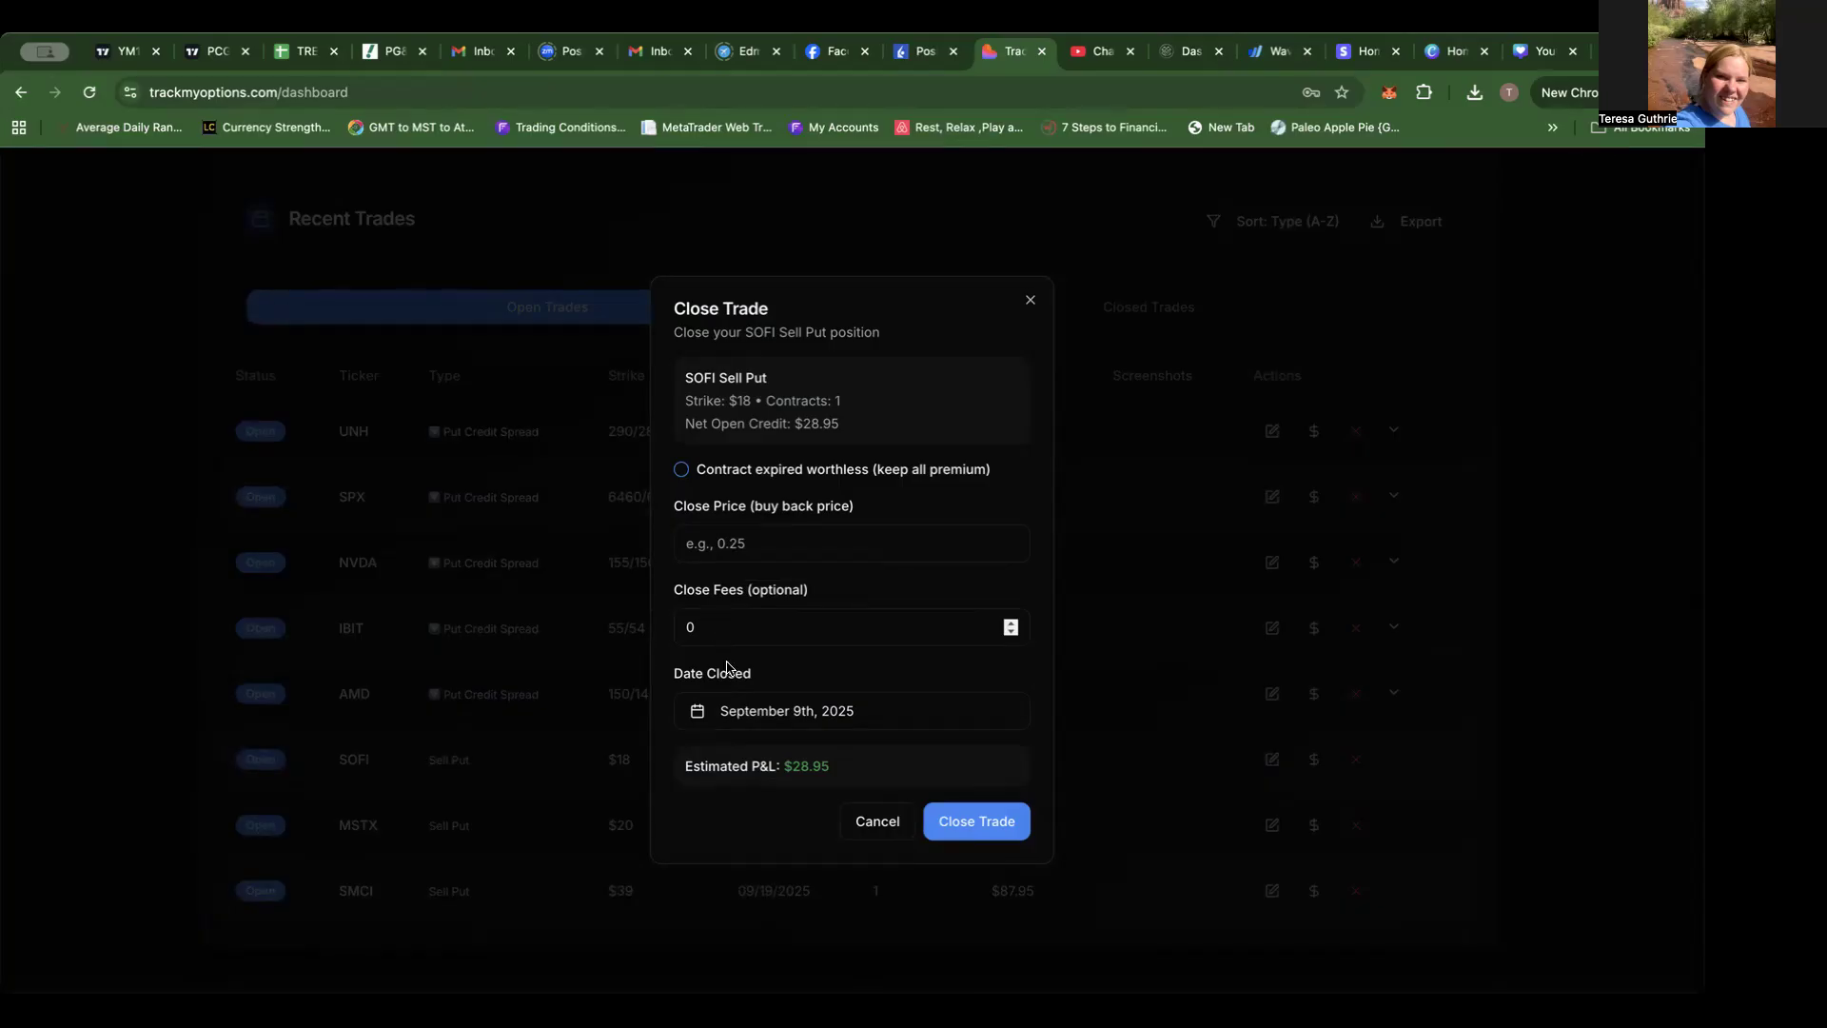
left_click(742, 719)
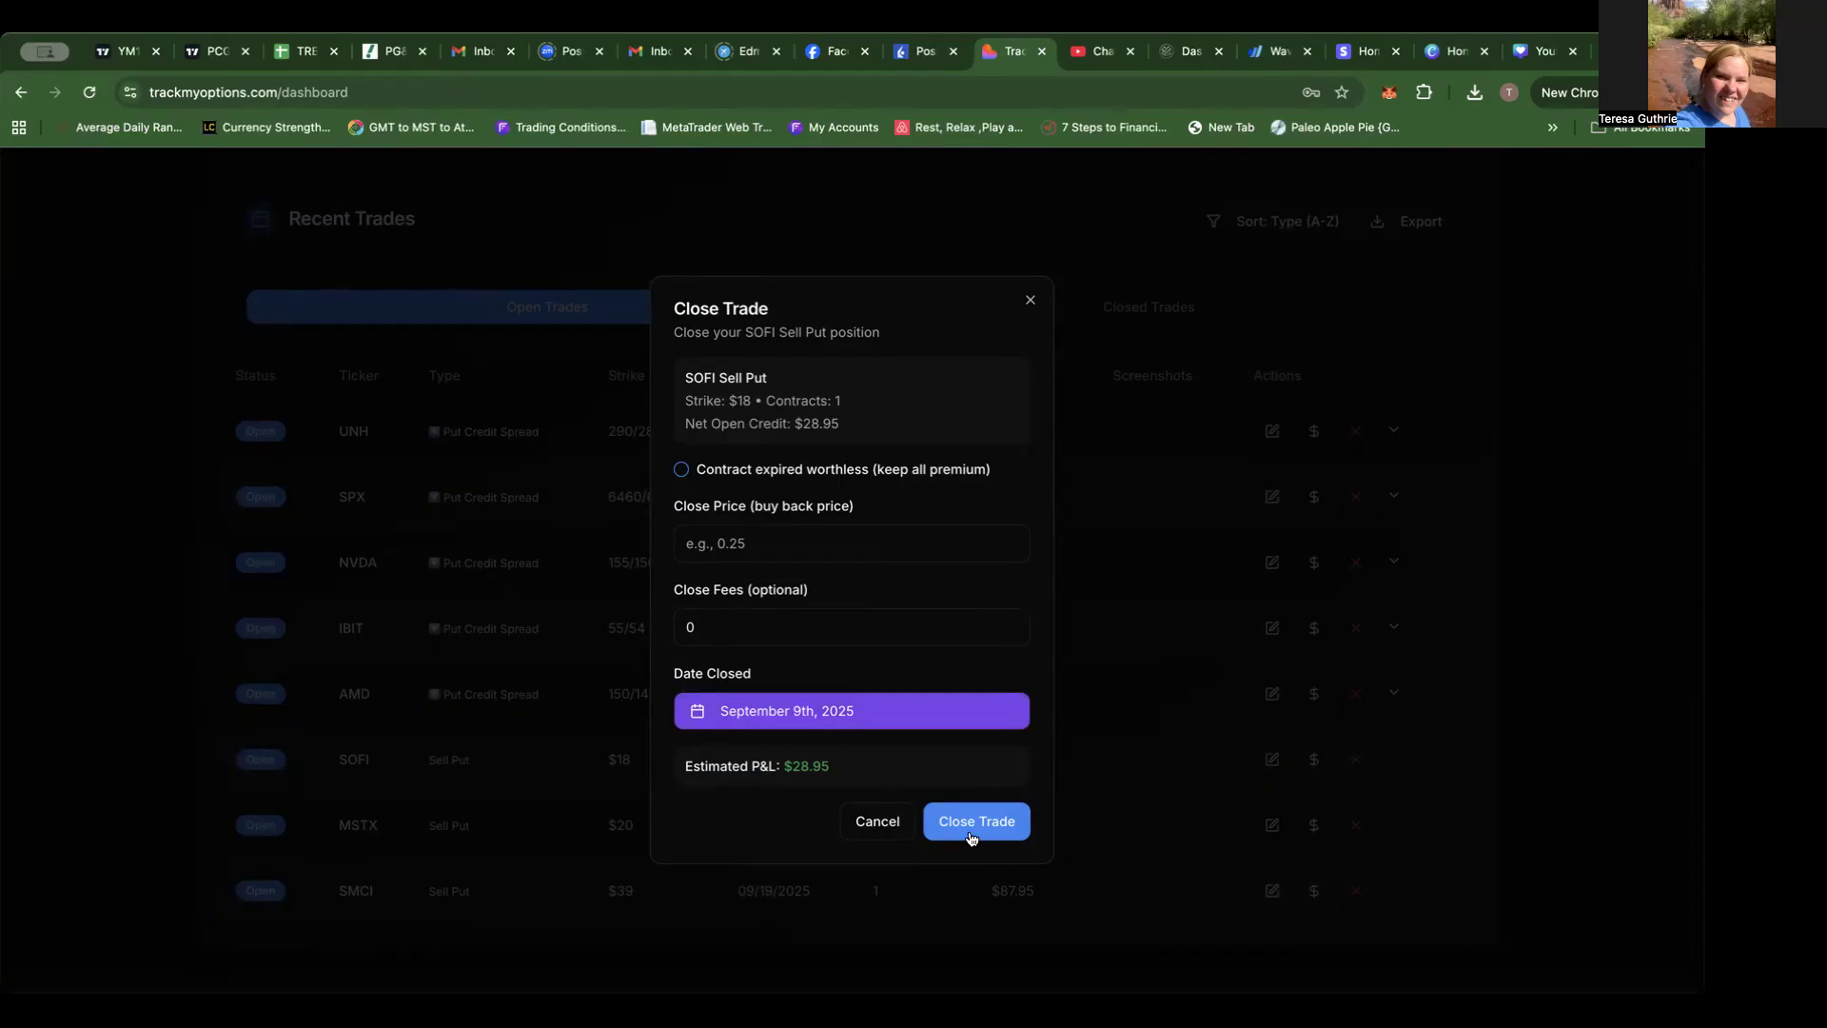
left_click(942, 819)
left_click(878, 822)
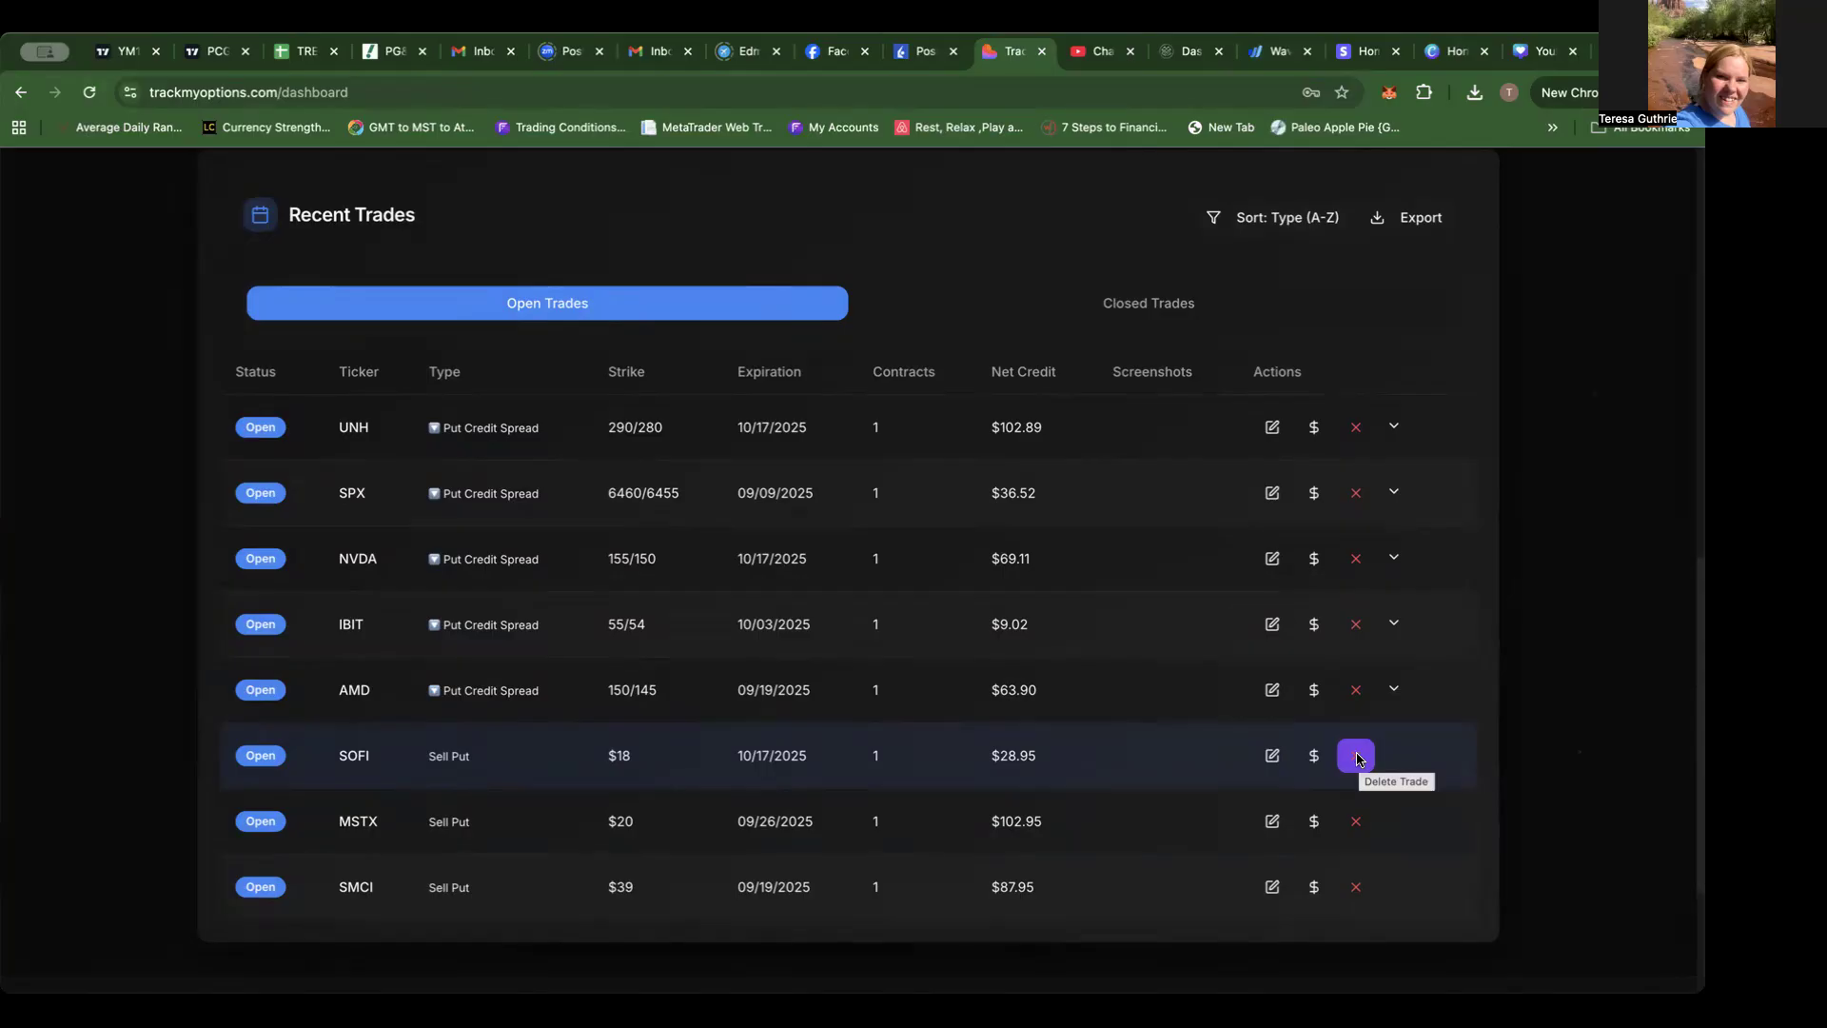
Step: Delete the SOFI sell put from the open trades
left_click(1357, 757)
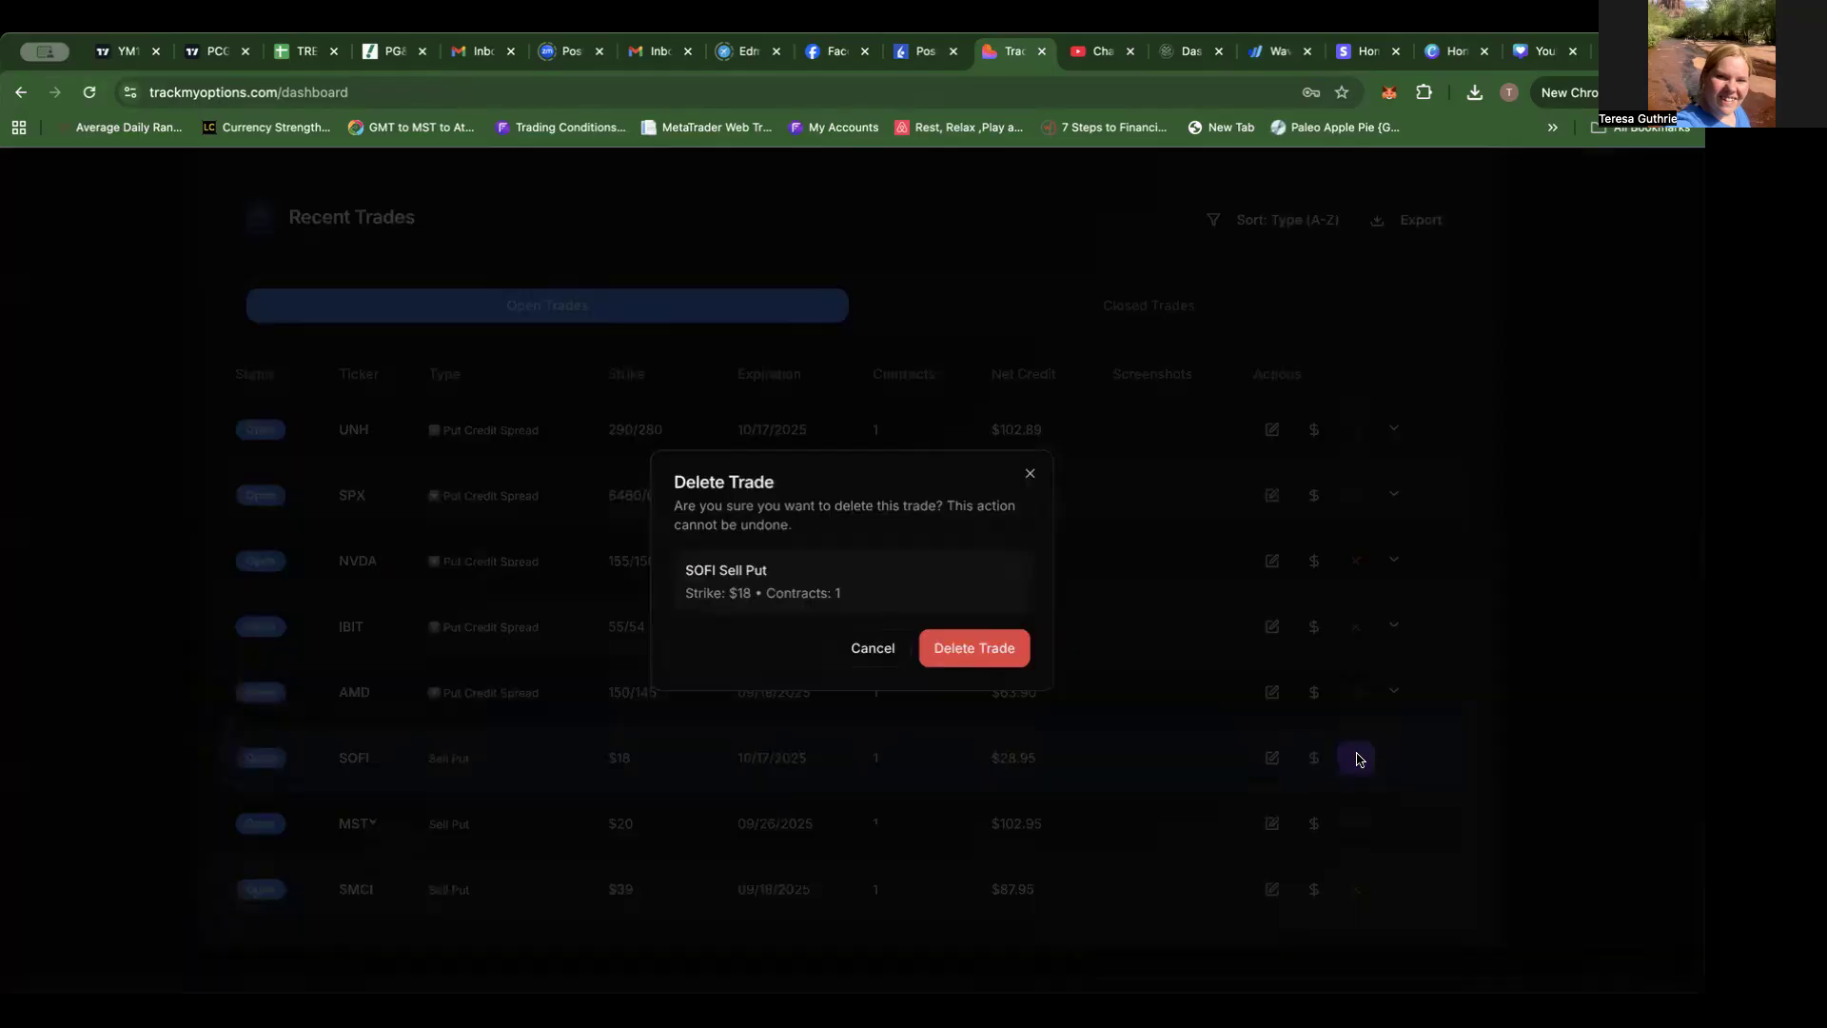
left_click(970, 645)
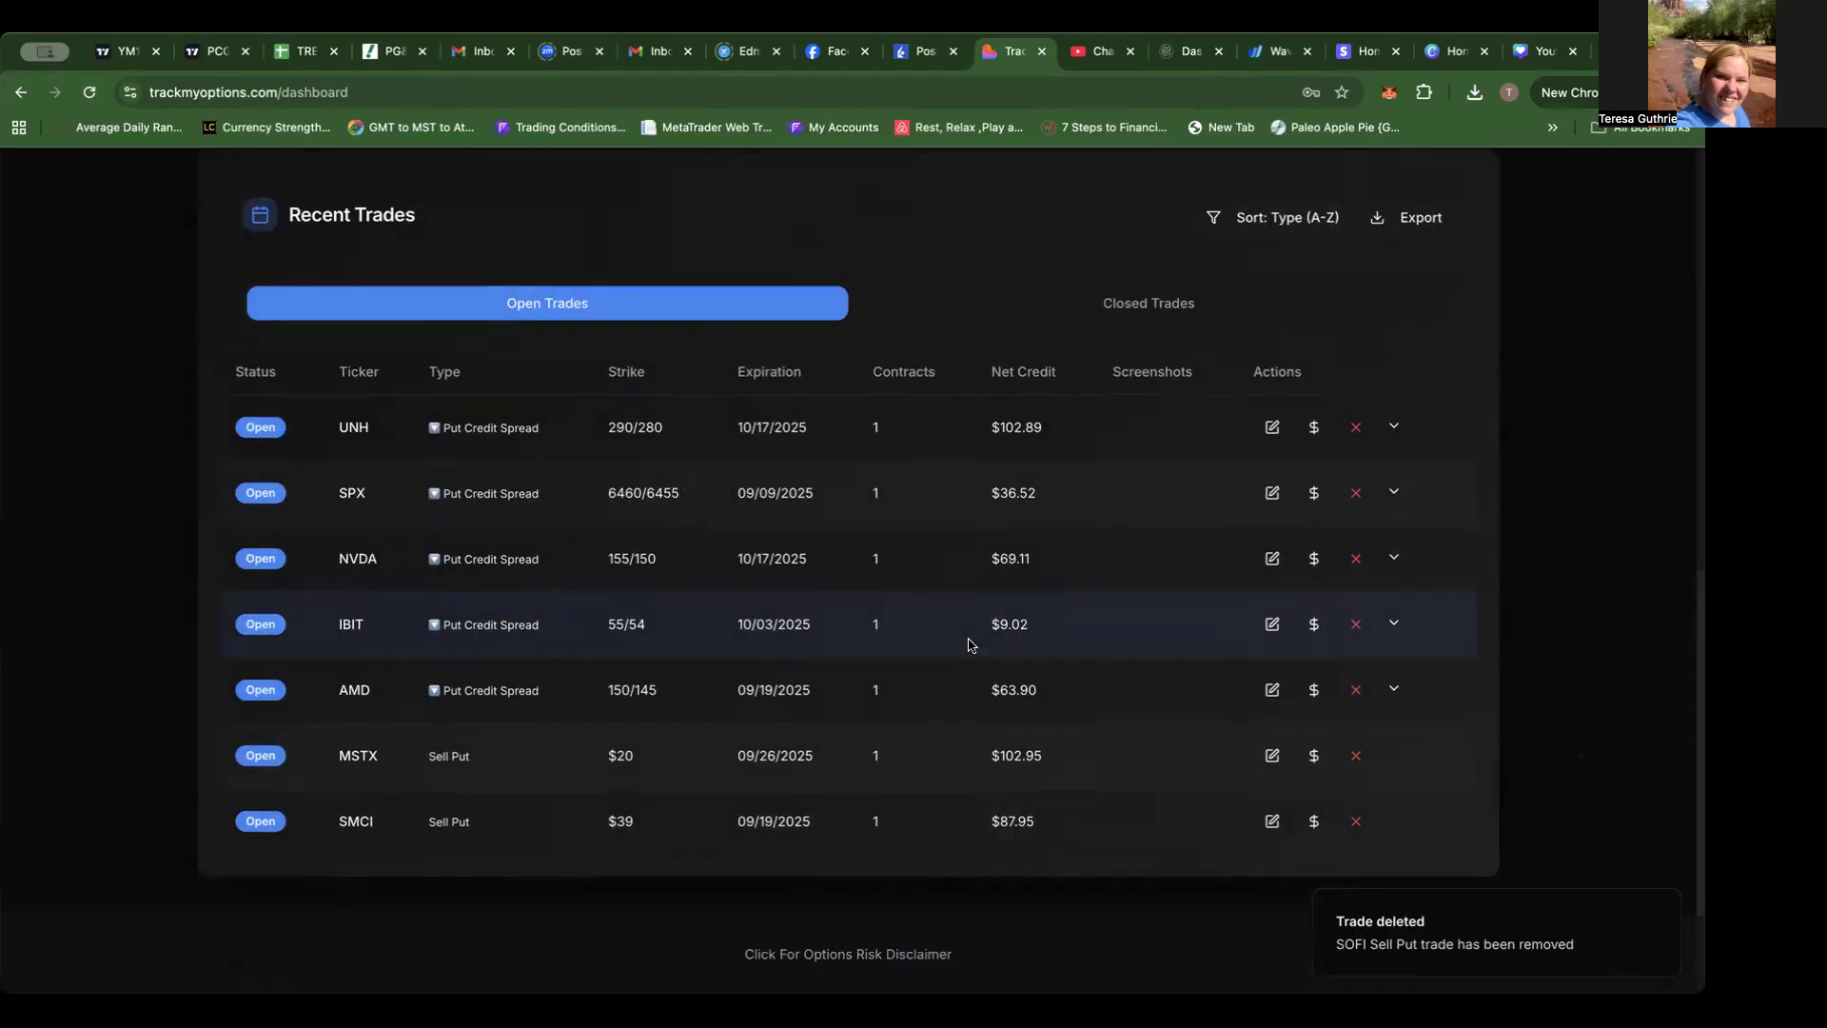
Step: Review the monthly progress summary and the entry types offered for recording a new trade
scroll(968, 645, "up", 1)
scroll(969, 645, "up", 7)
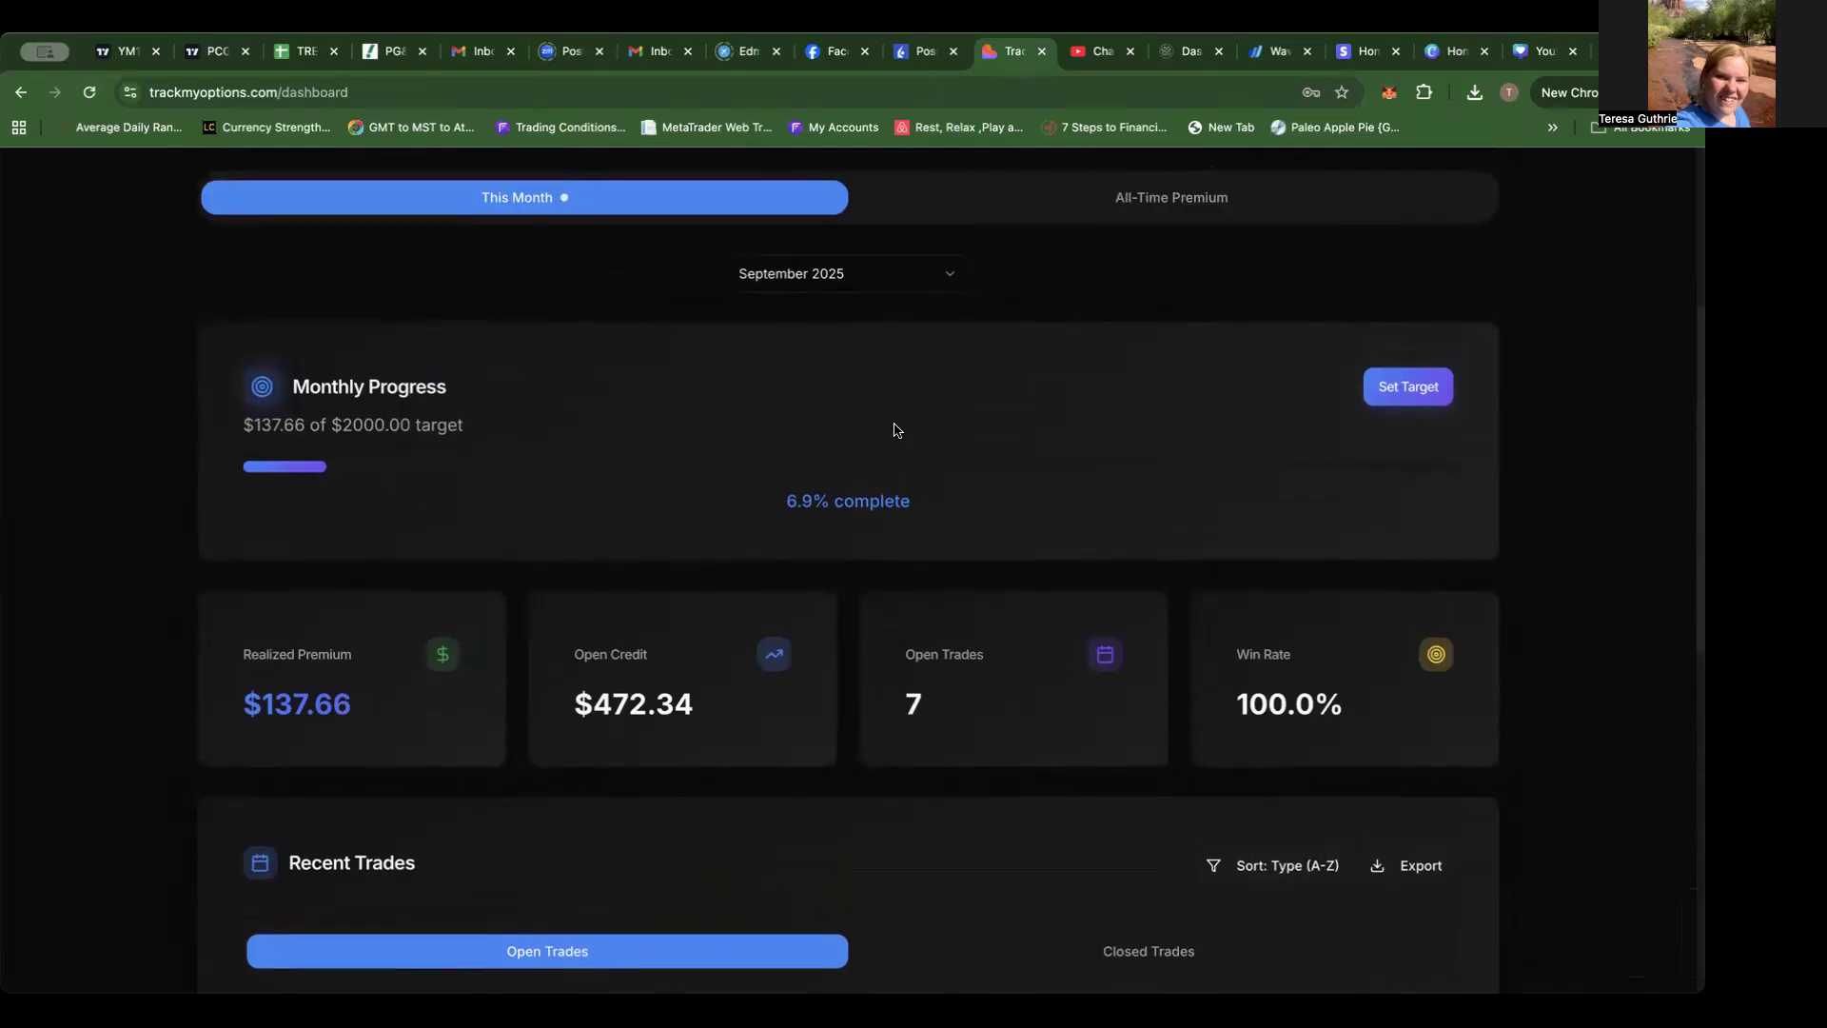
scroll(897, 429, "up", 3)
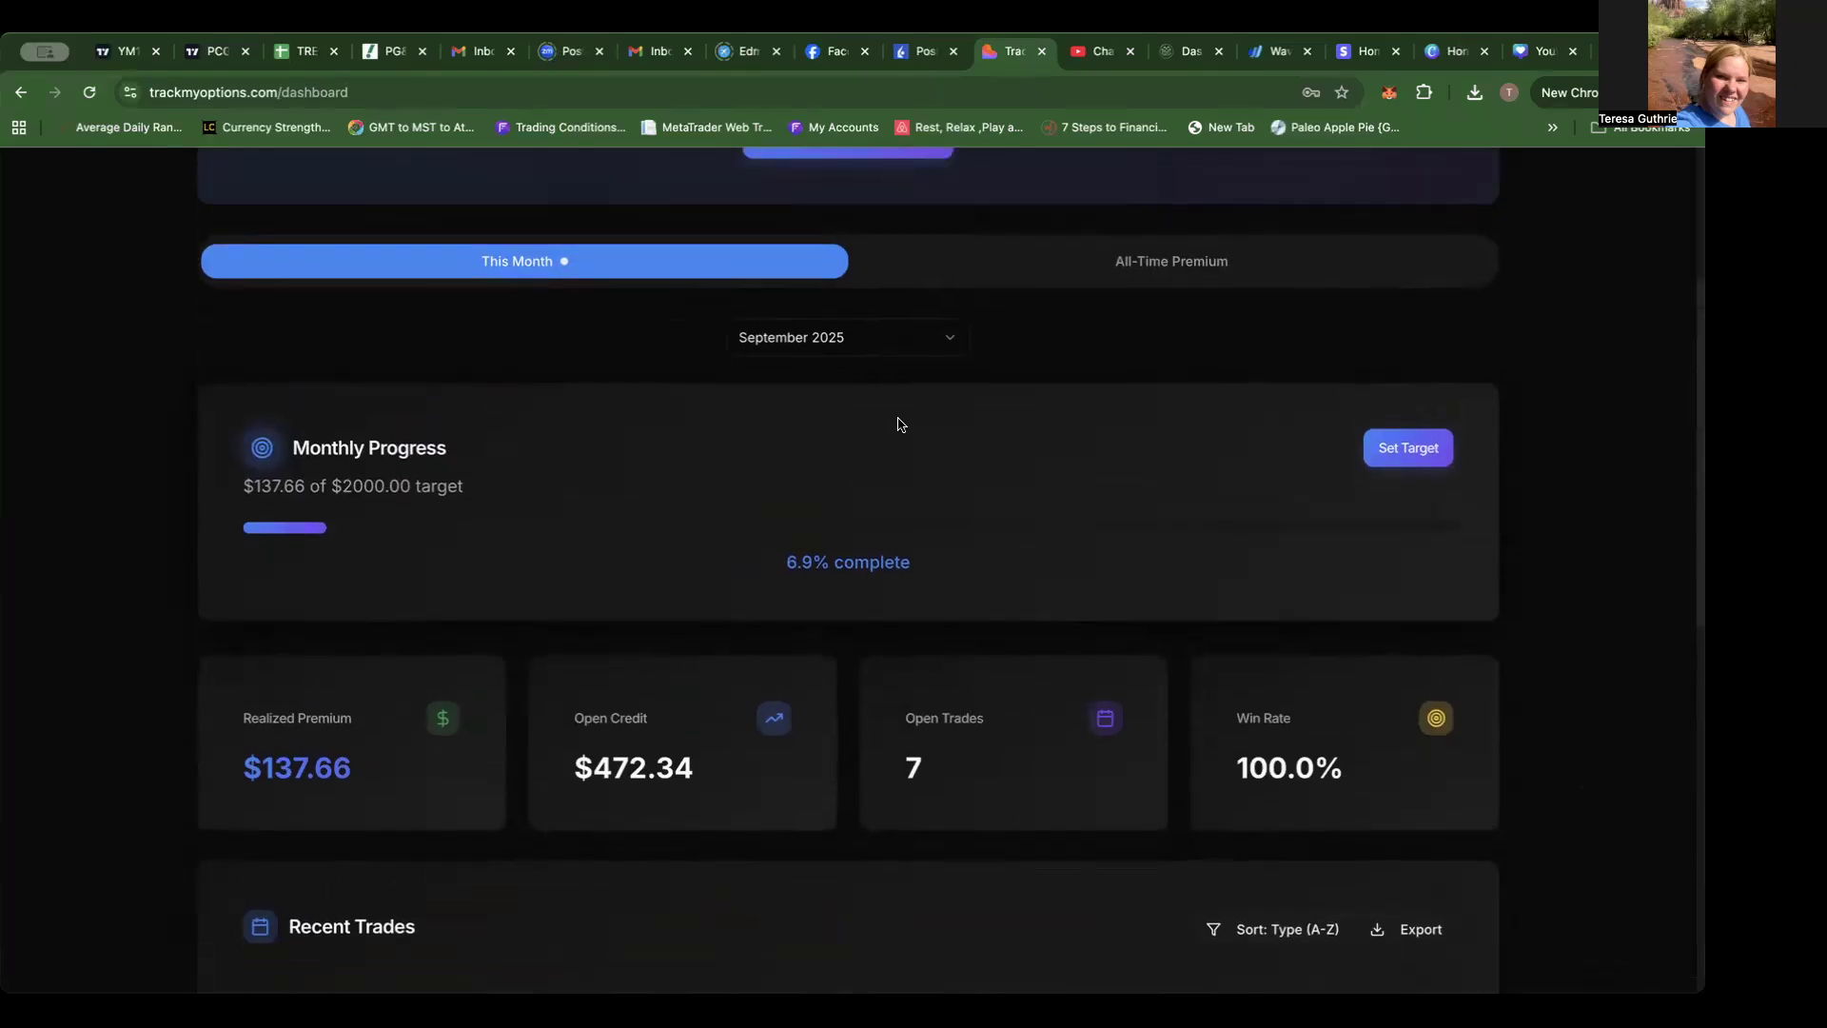
scroll(922, 388, "up", 3)
left_click(920, 411)
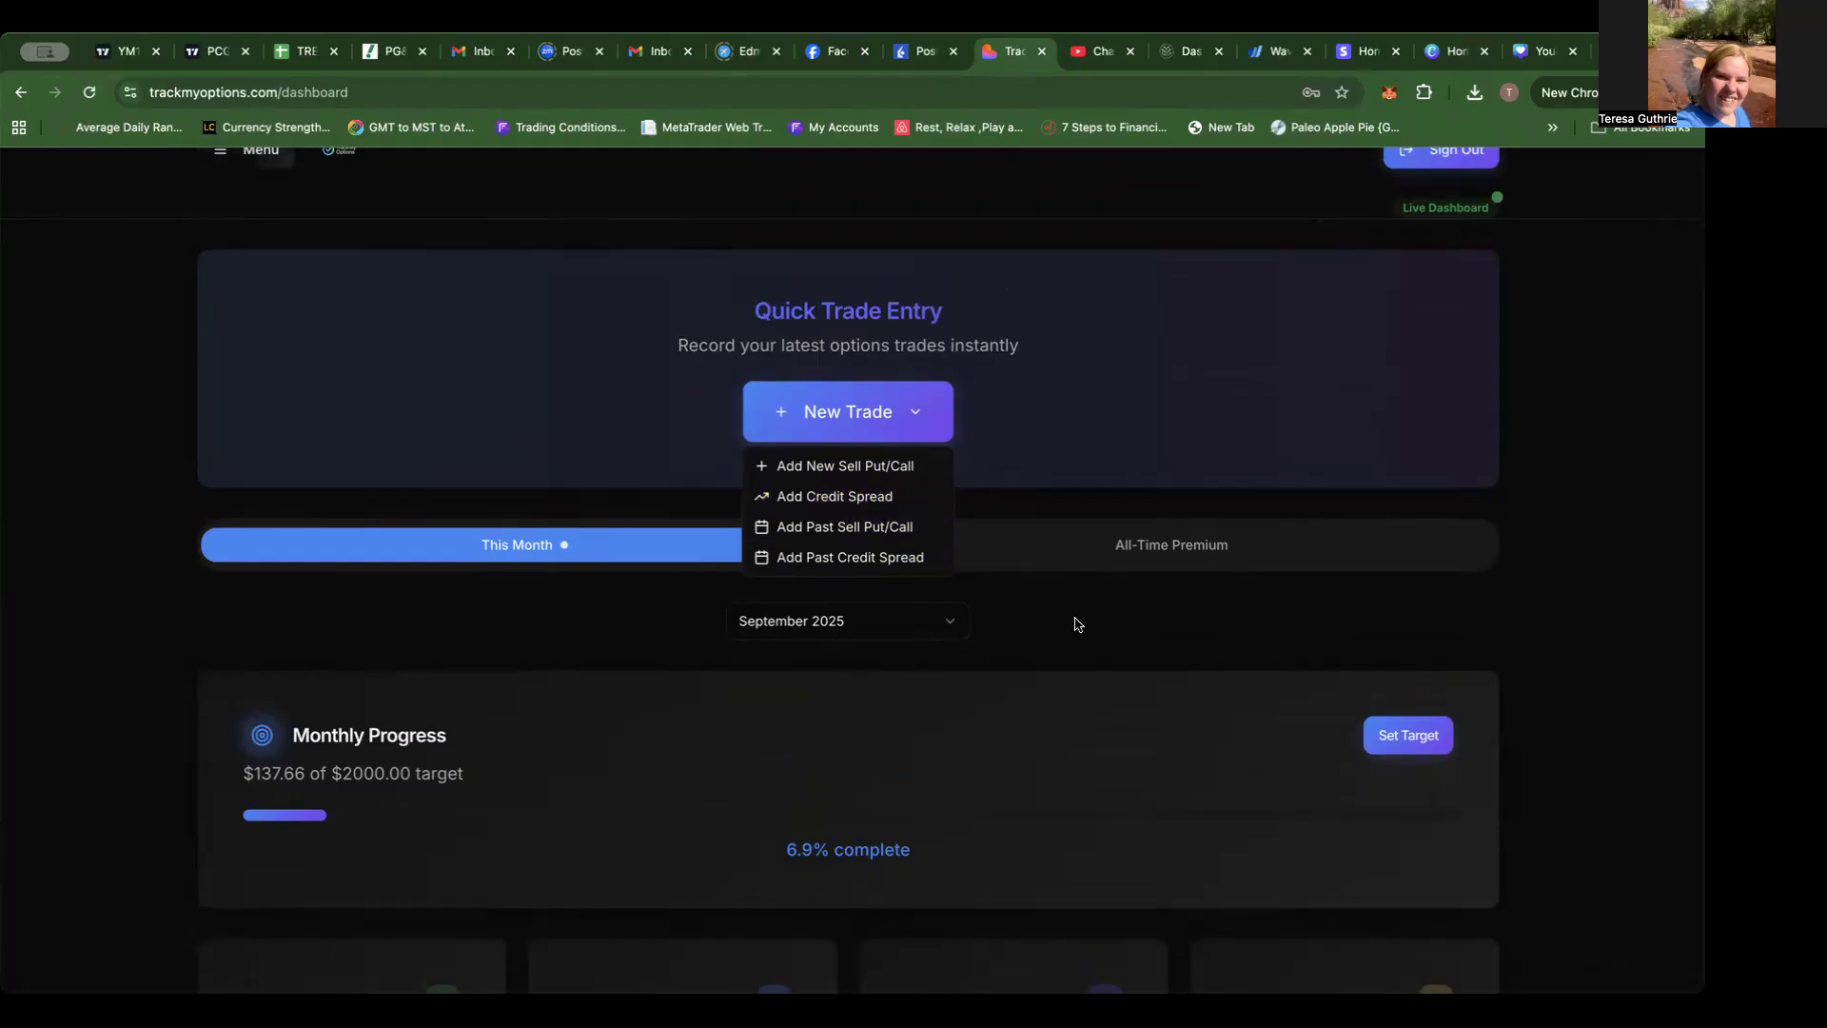
left_click(1074, 623)
Step: Examine the open trades and the closed trades with their P&L and percent captured alongside the dashboard statistics
scroll(1047, 682, "down", 5)
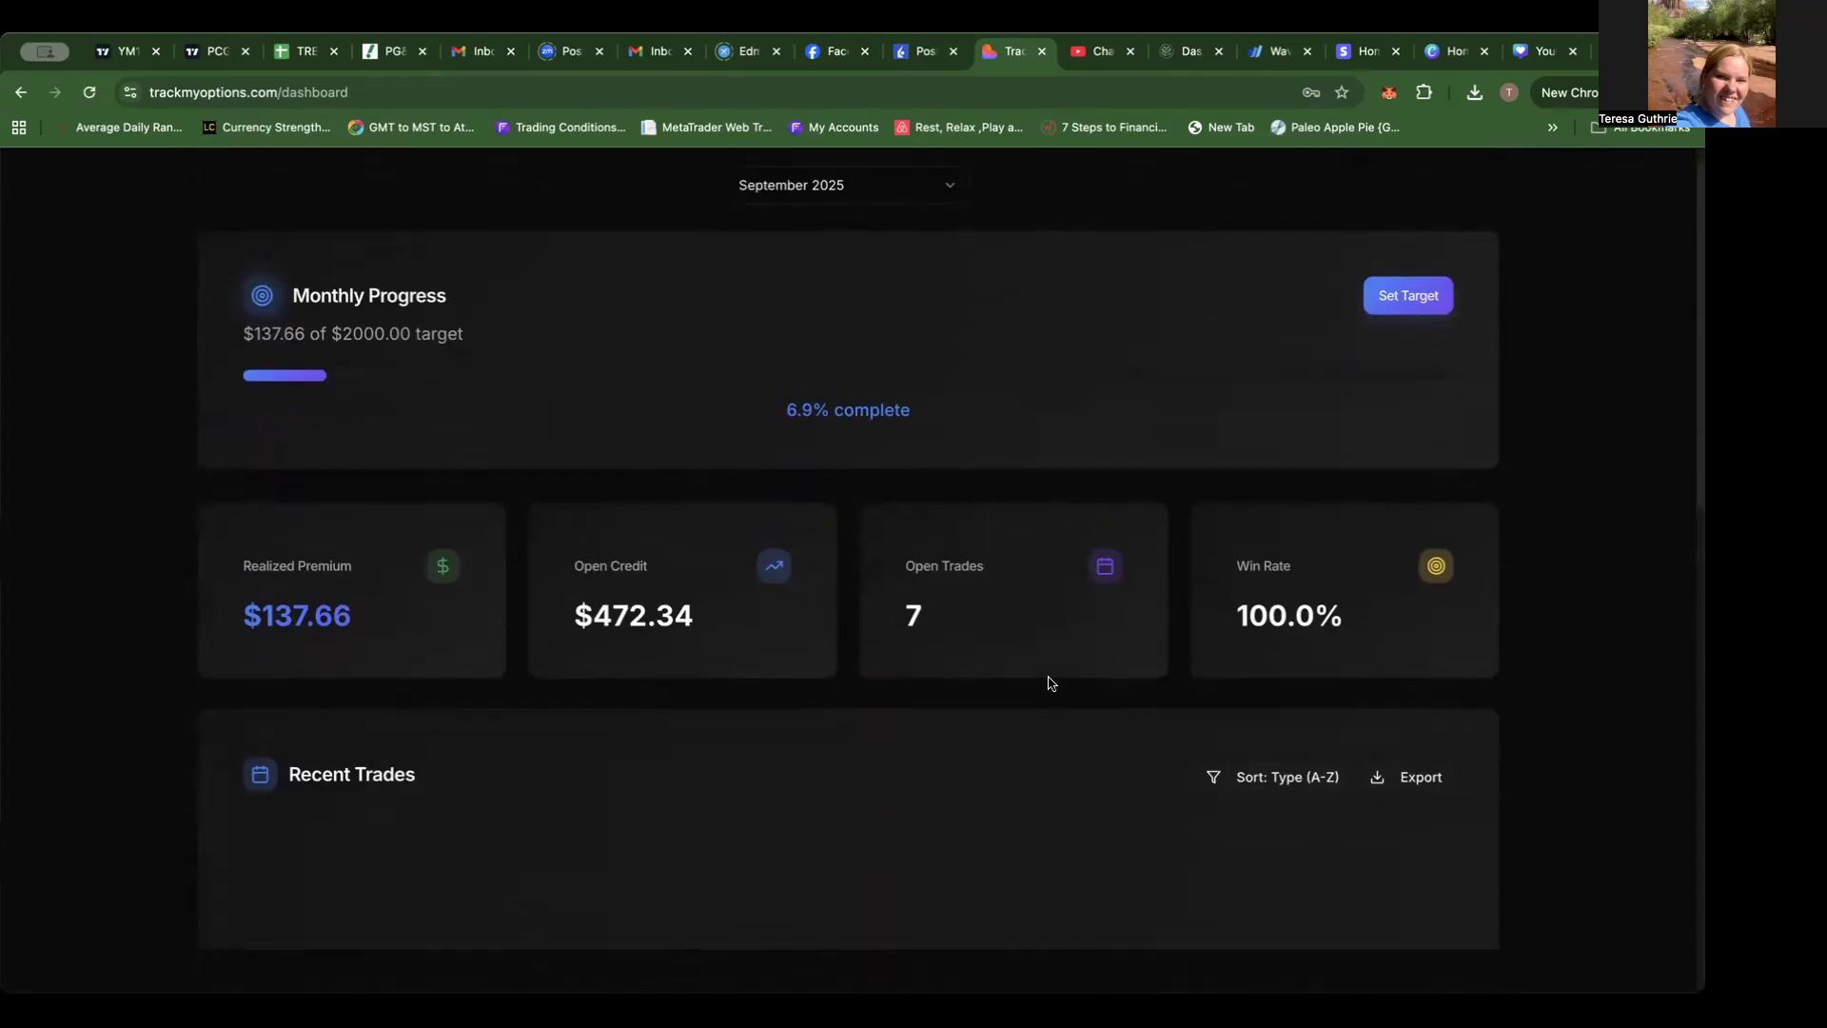
scroll(1051, 684, "down", 4)
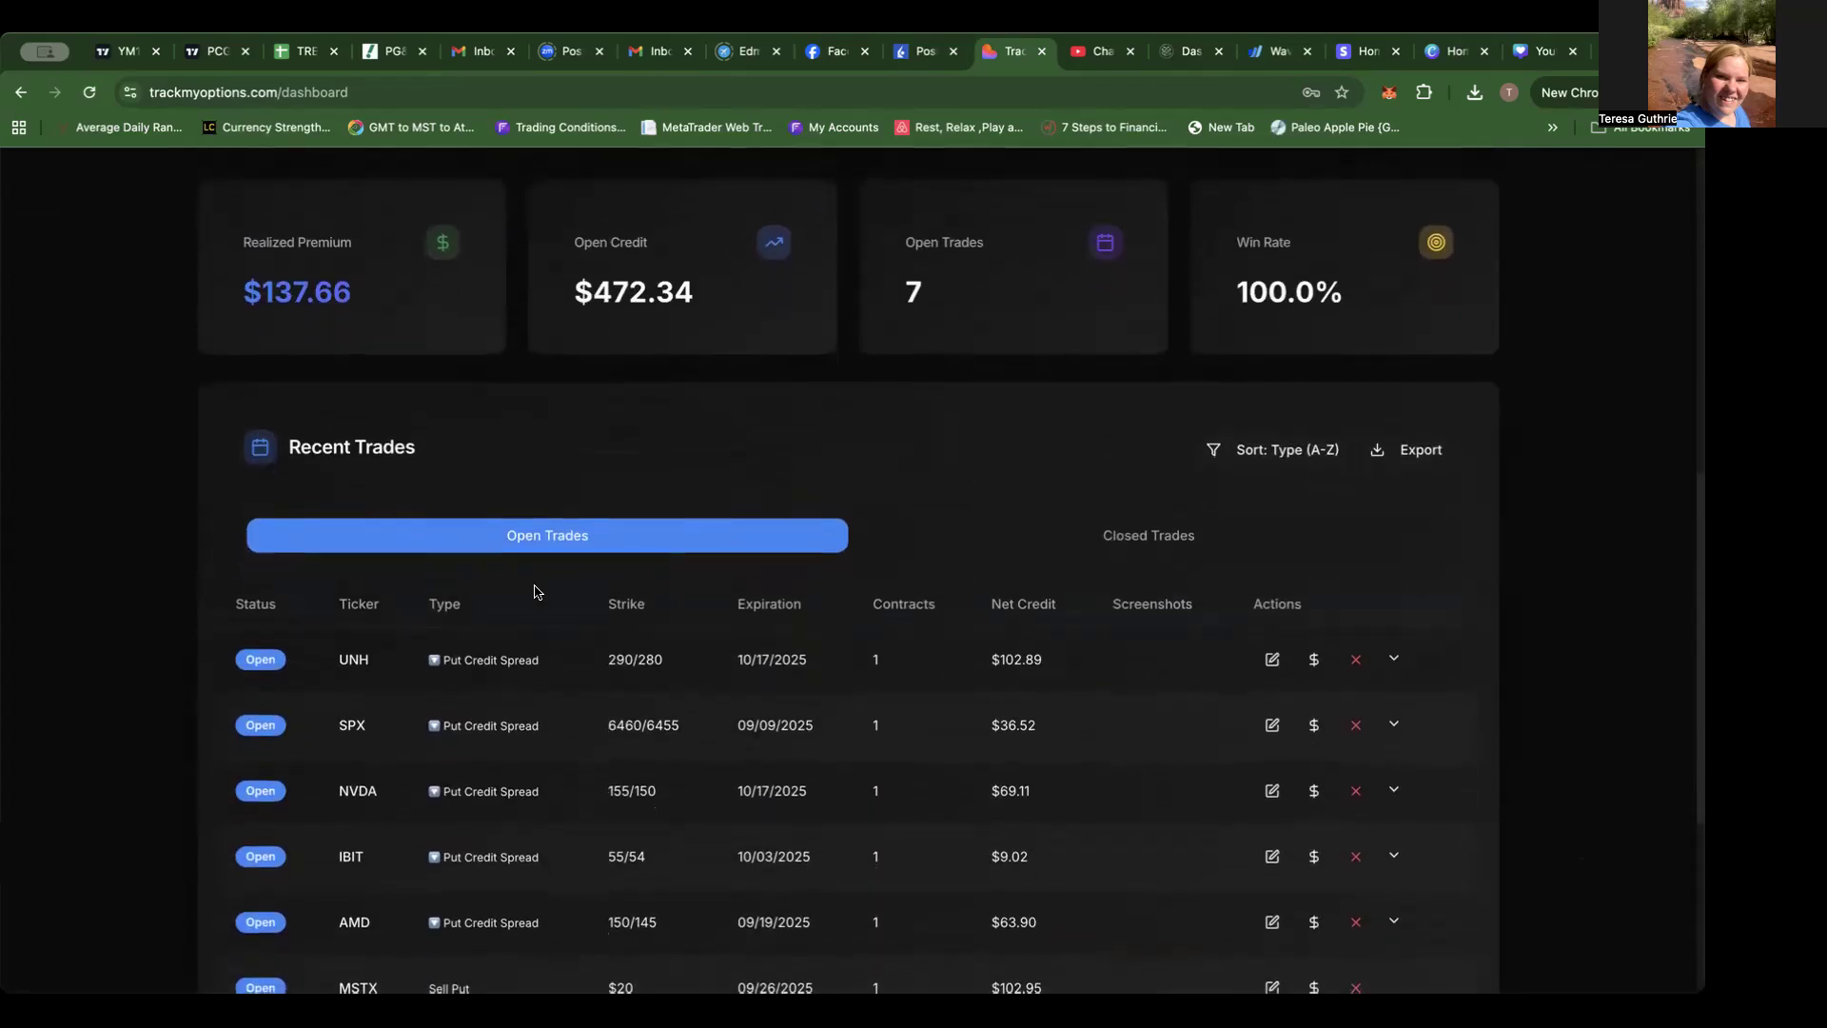
scroll(534, 592, "down", 3)
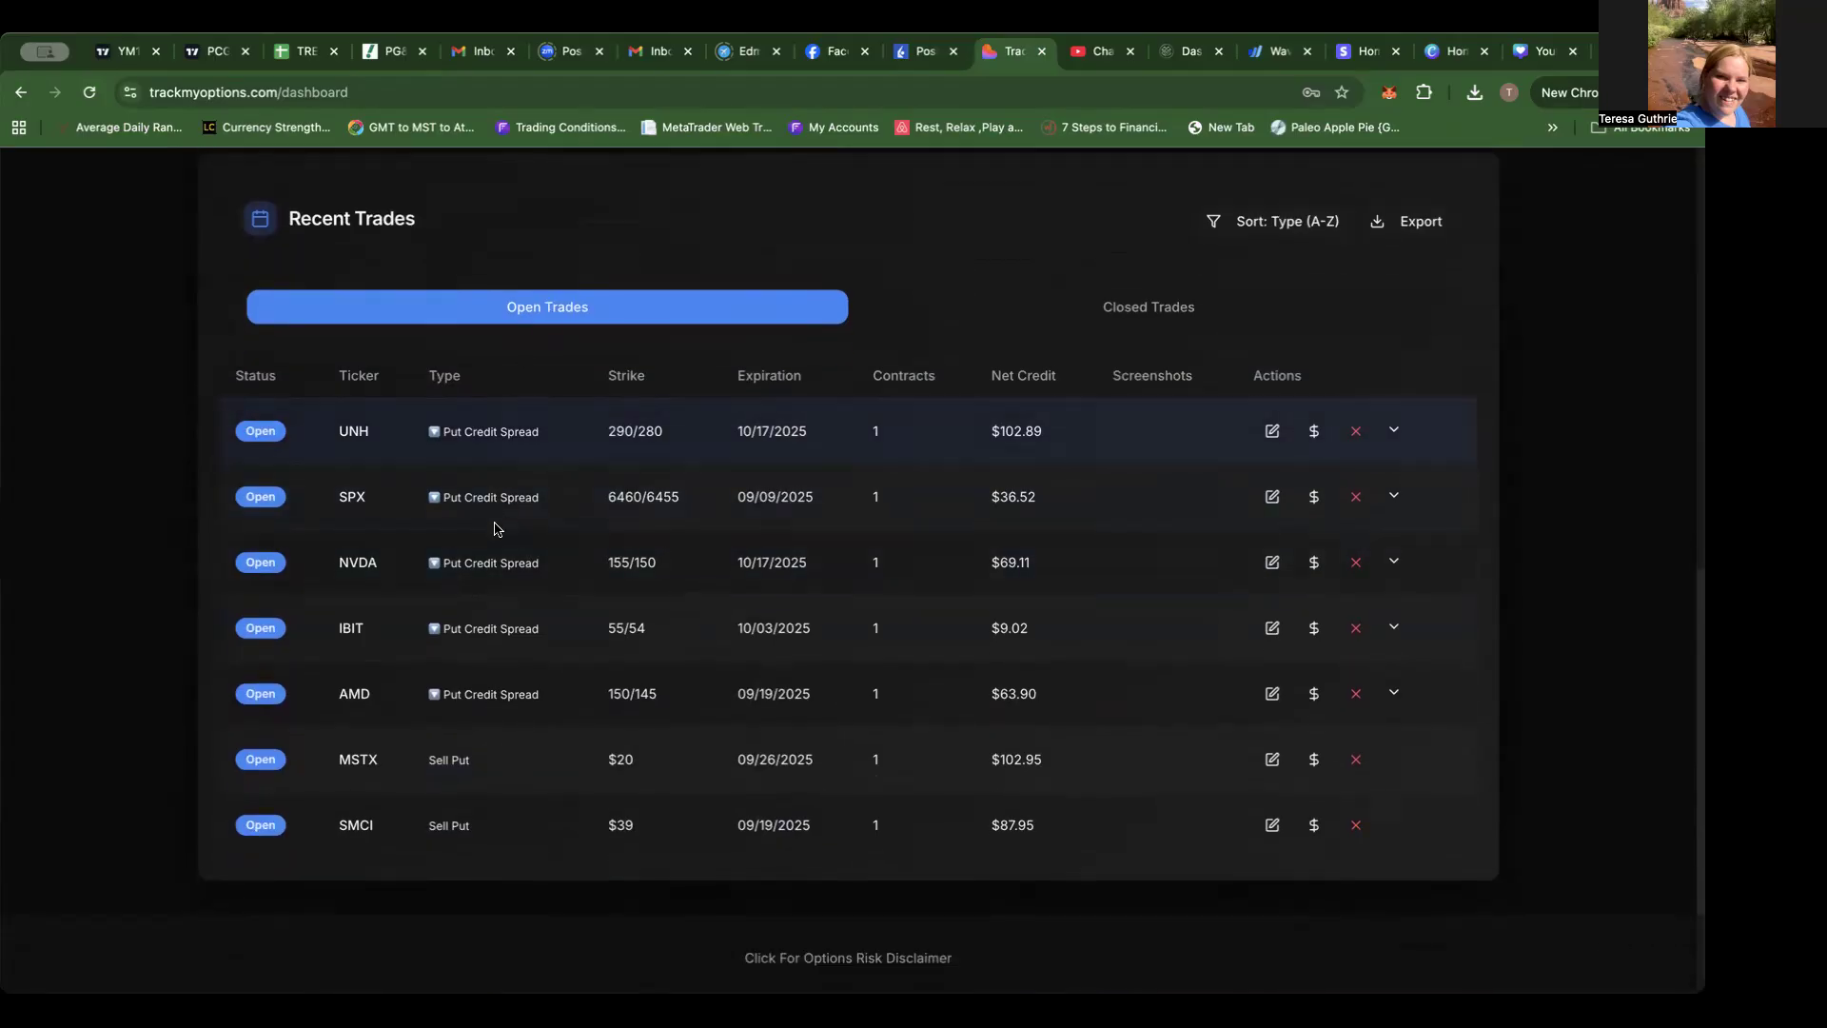
left_click(1141, 314)
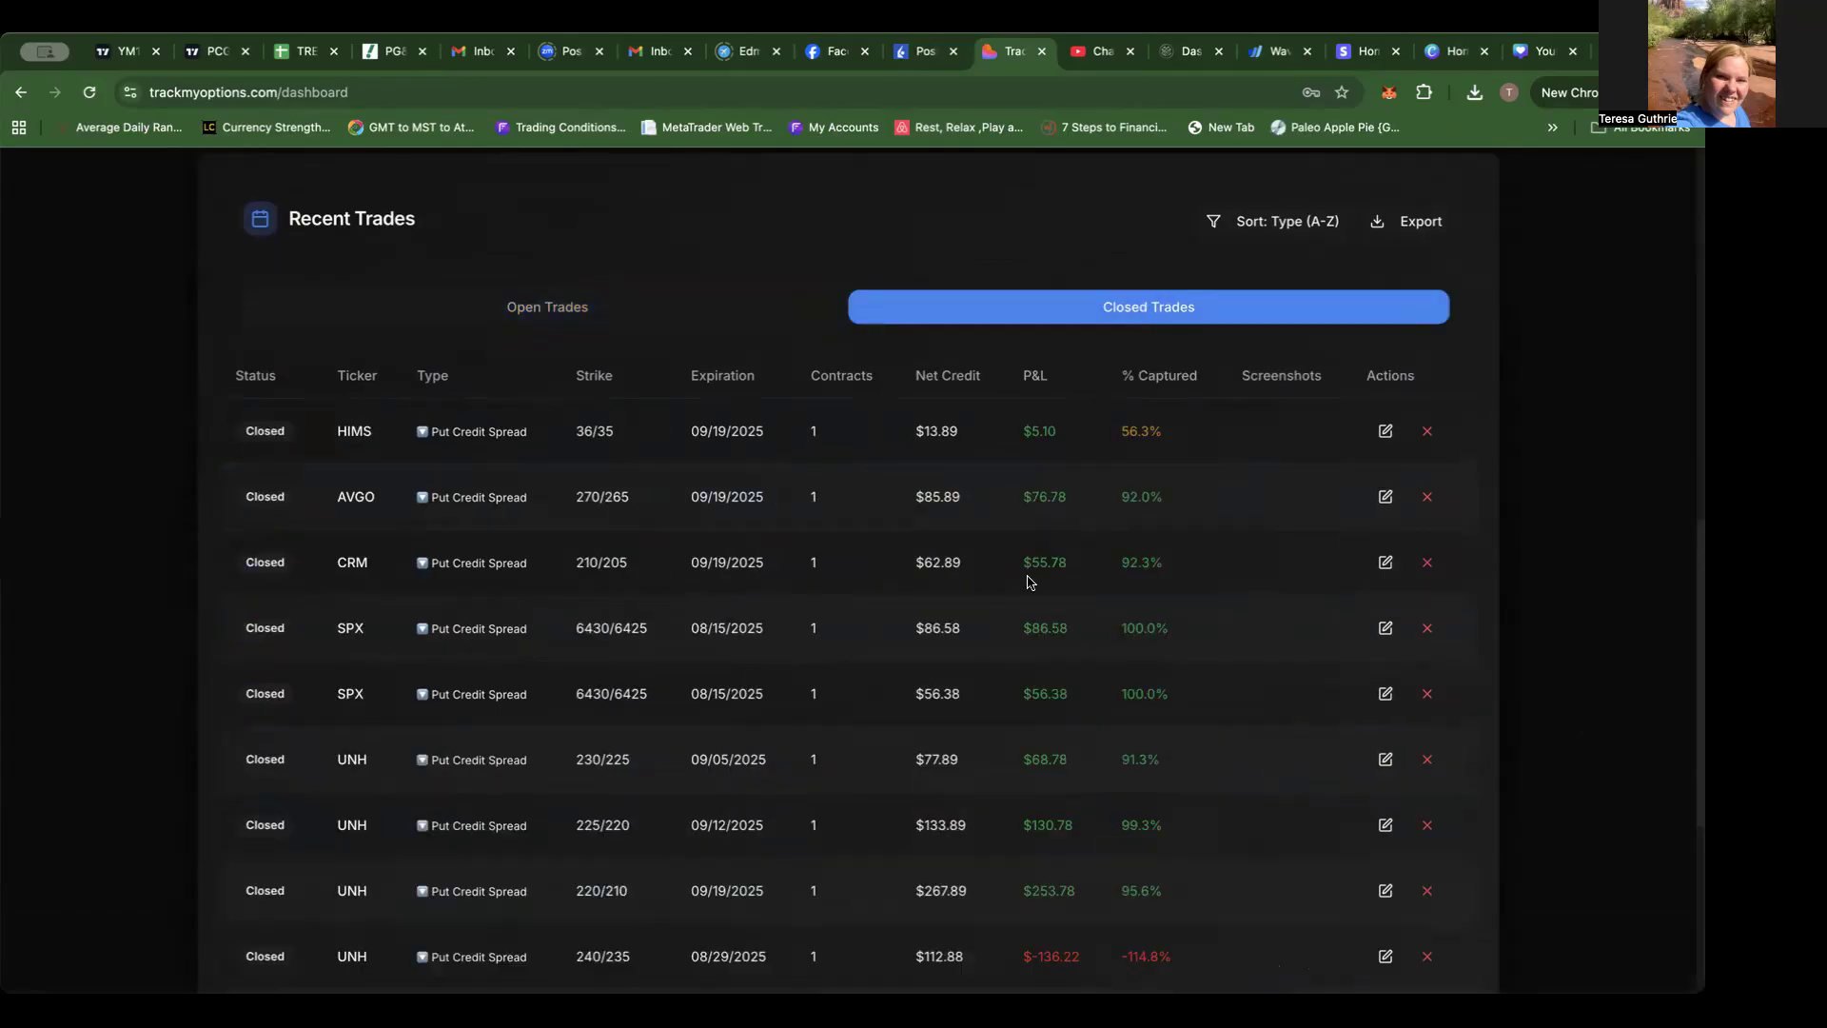
scroll(1028, 583, "down", 3)
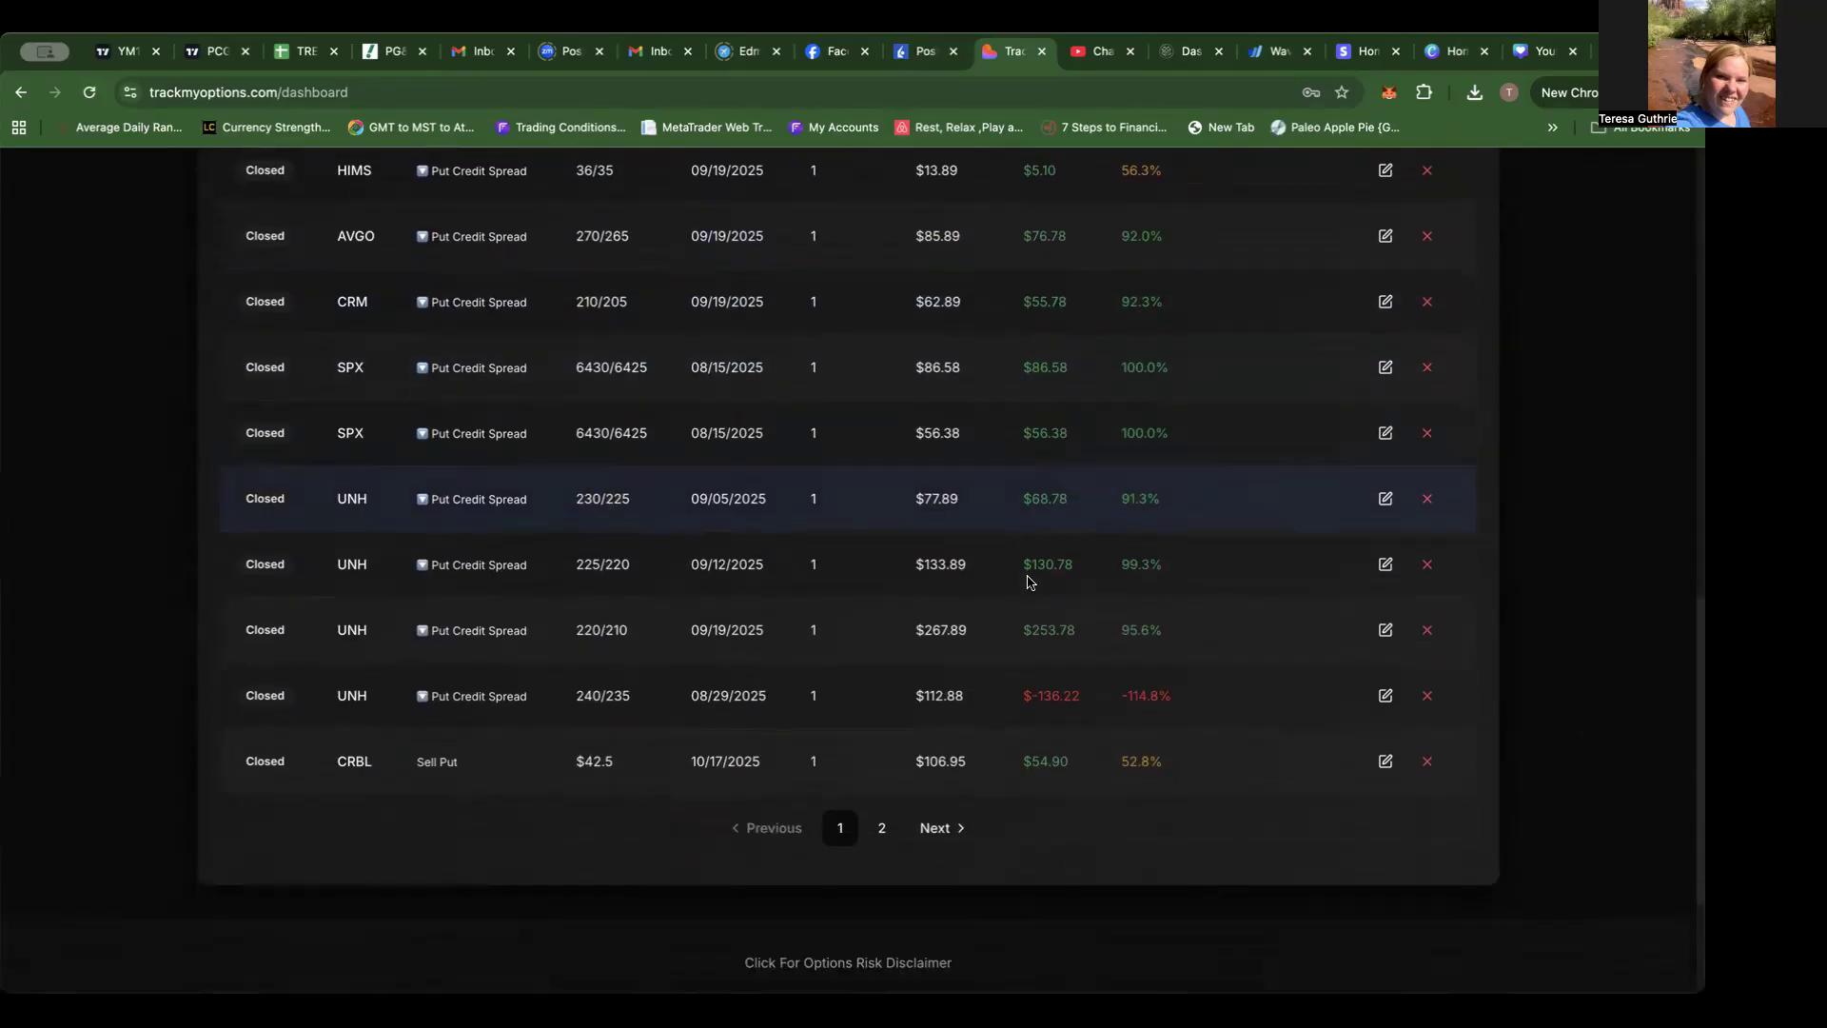
scroll(1028, 583, "up", 6)
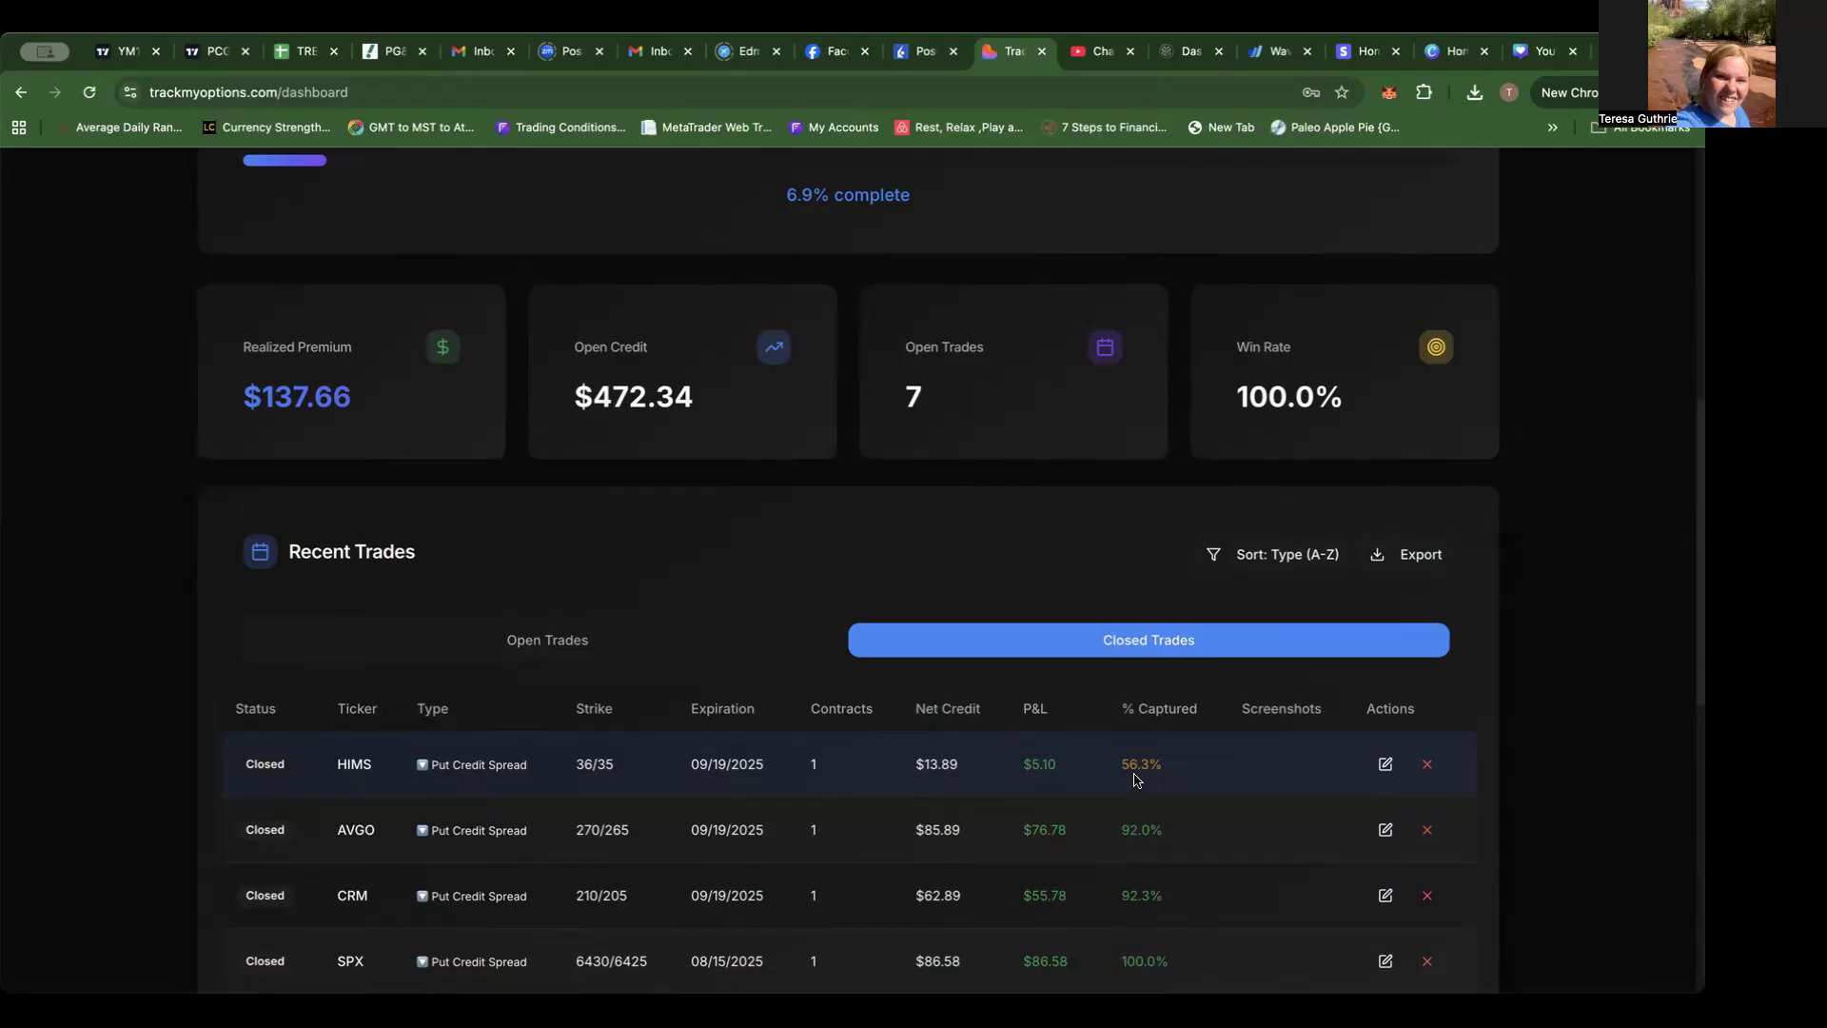
scroll(1135, 780, "down", 1)
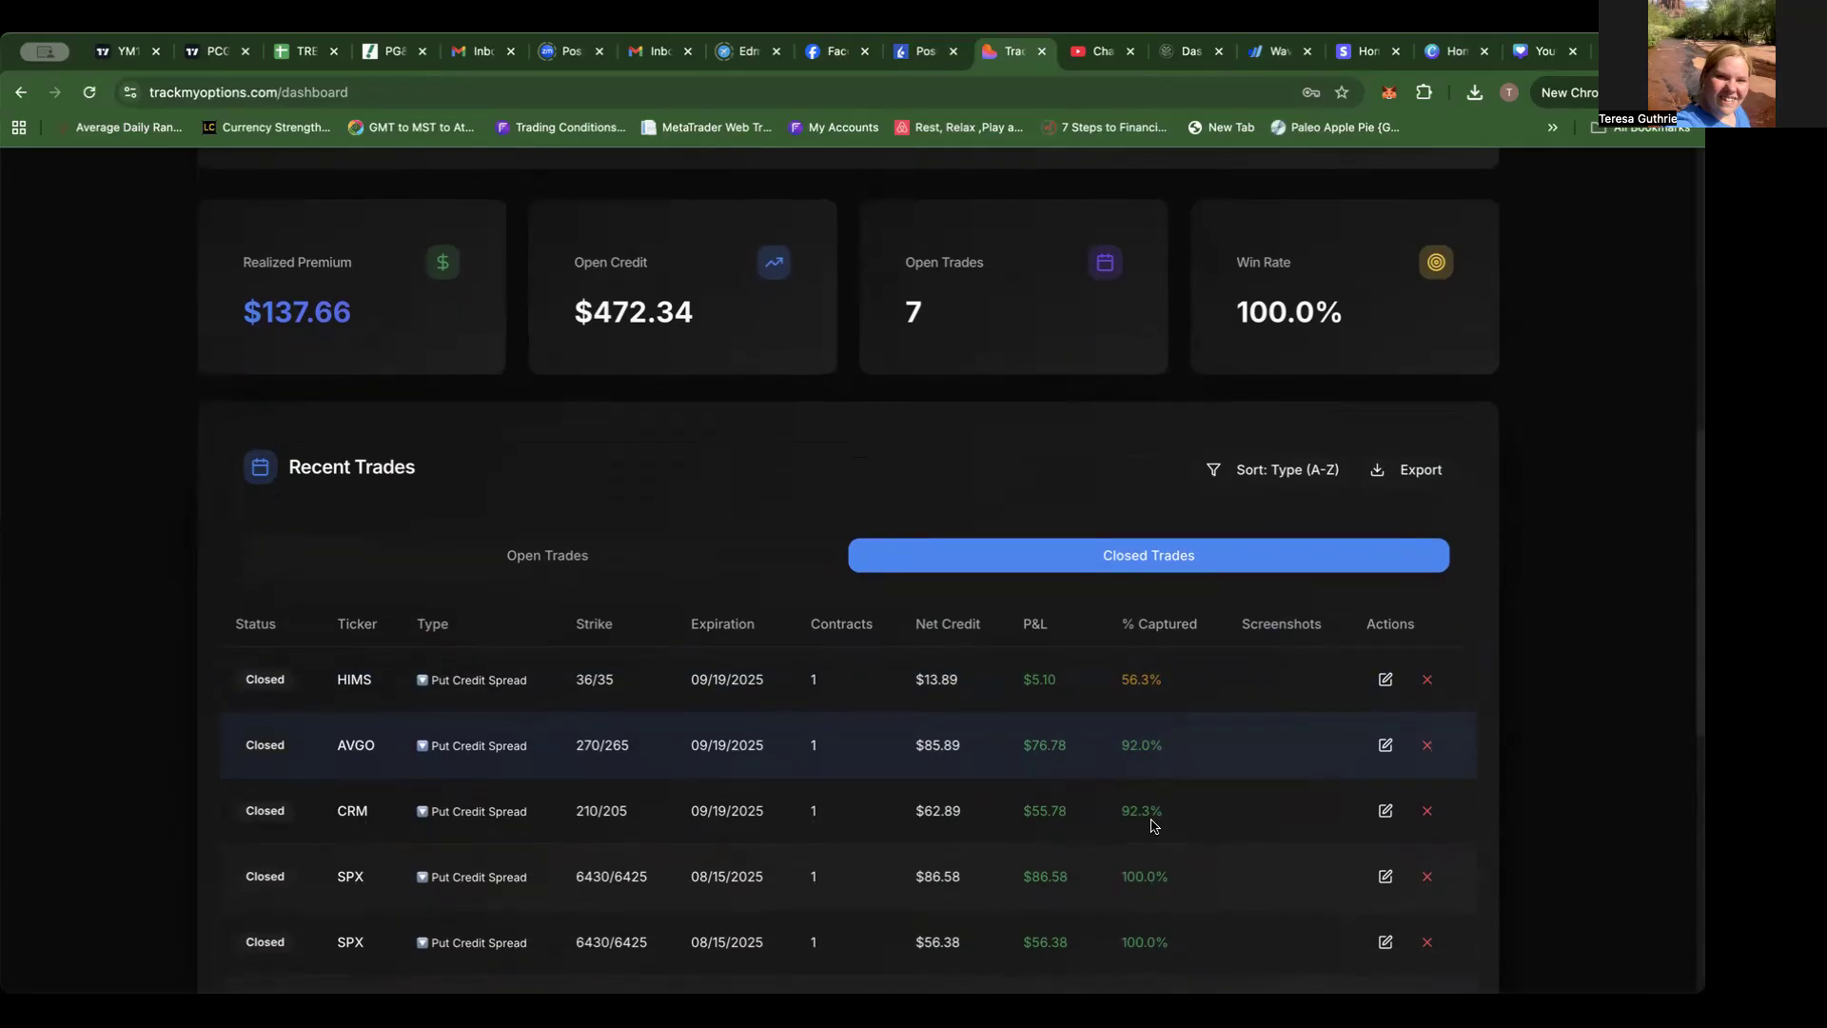
scroll(1177, 885, "down", 2)
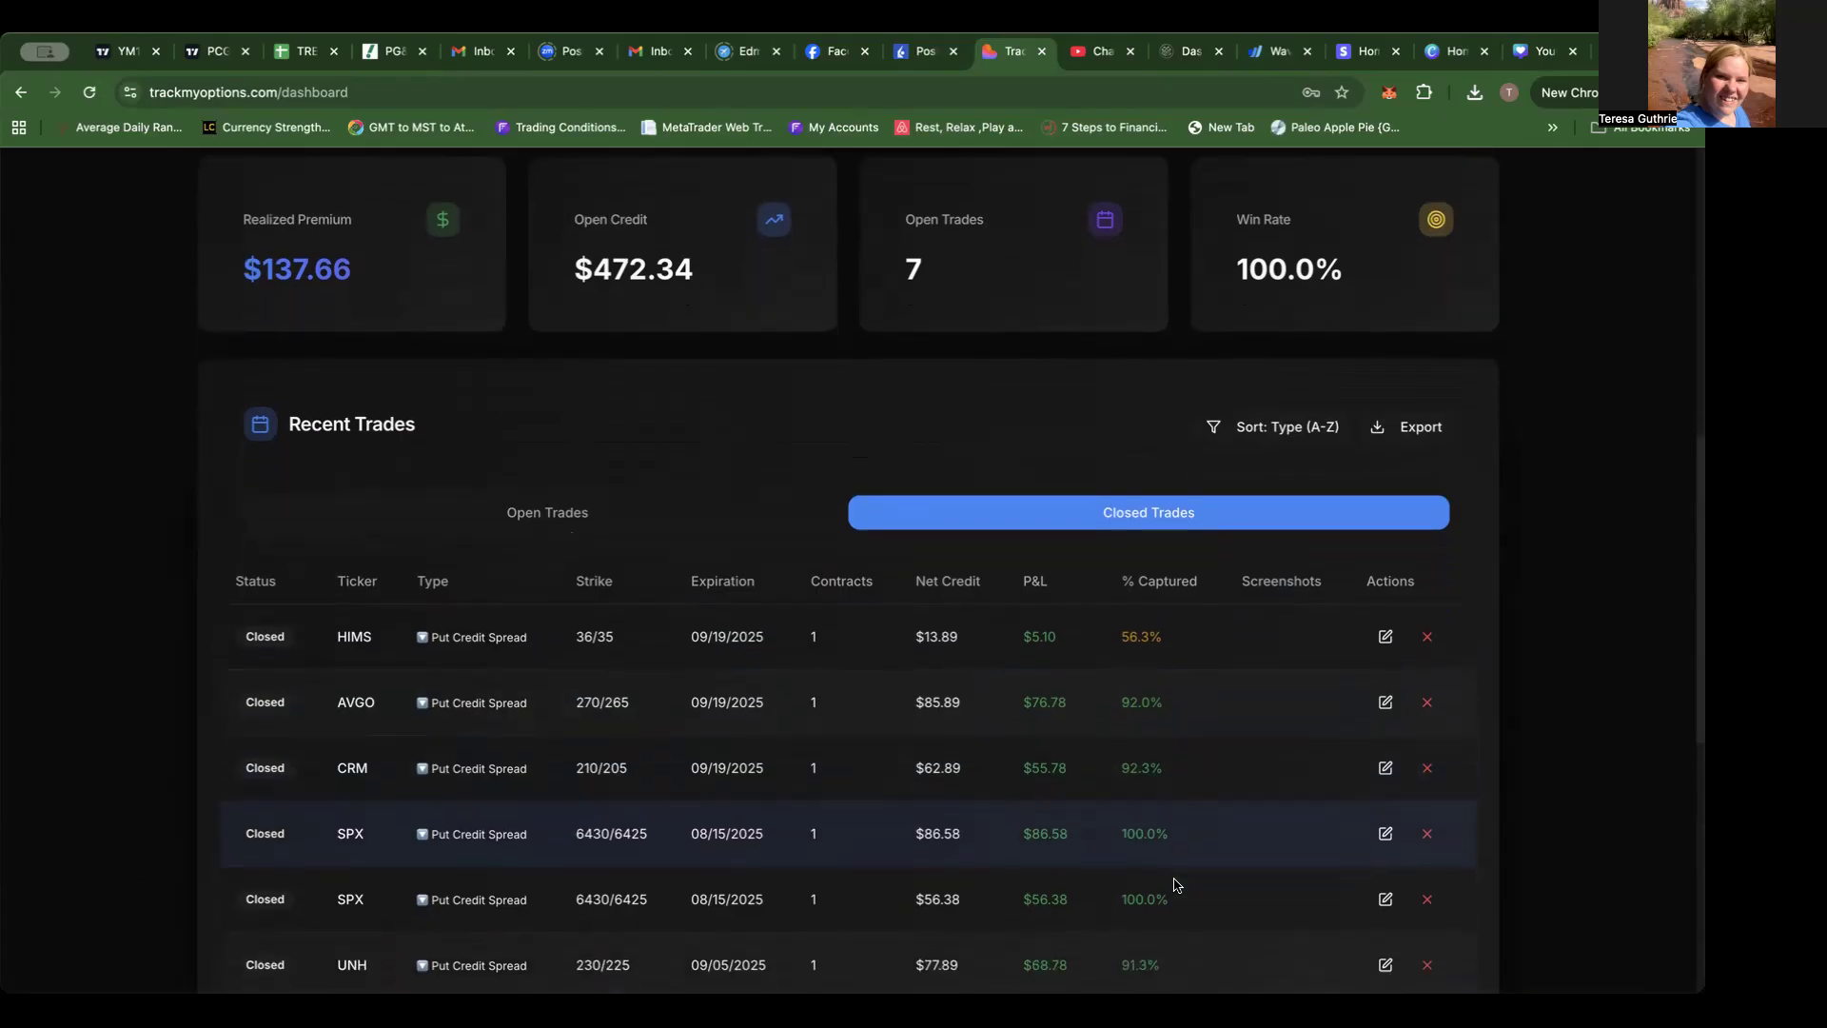
scroll(1177, 886, "down", 1)
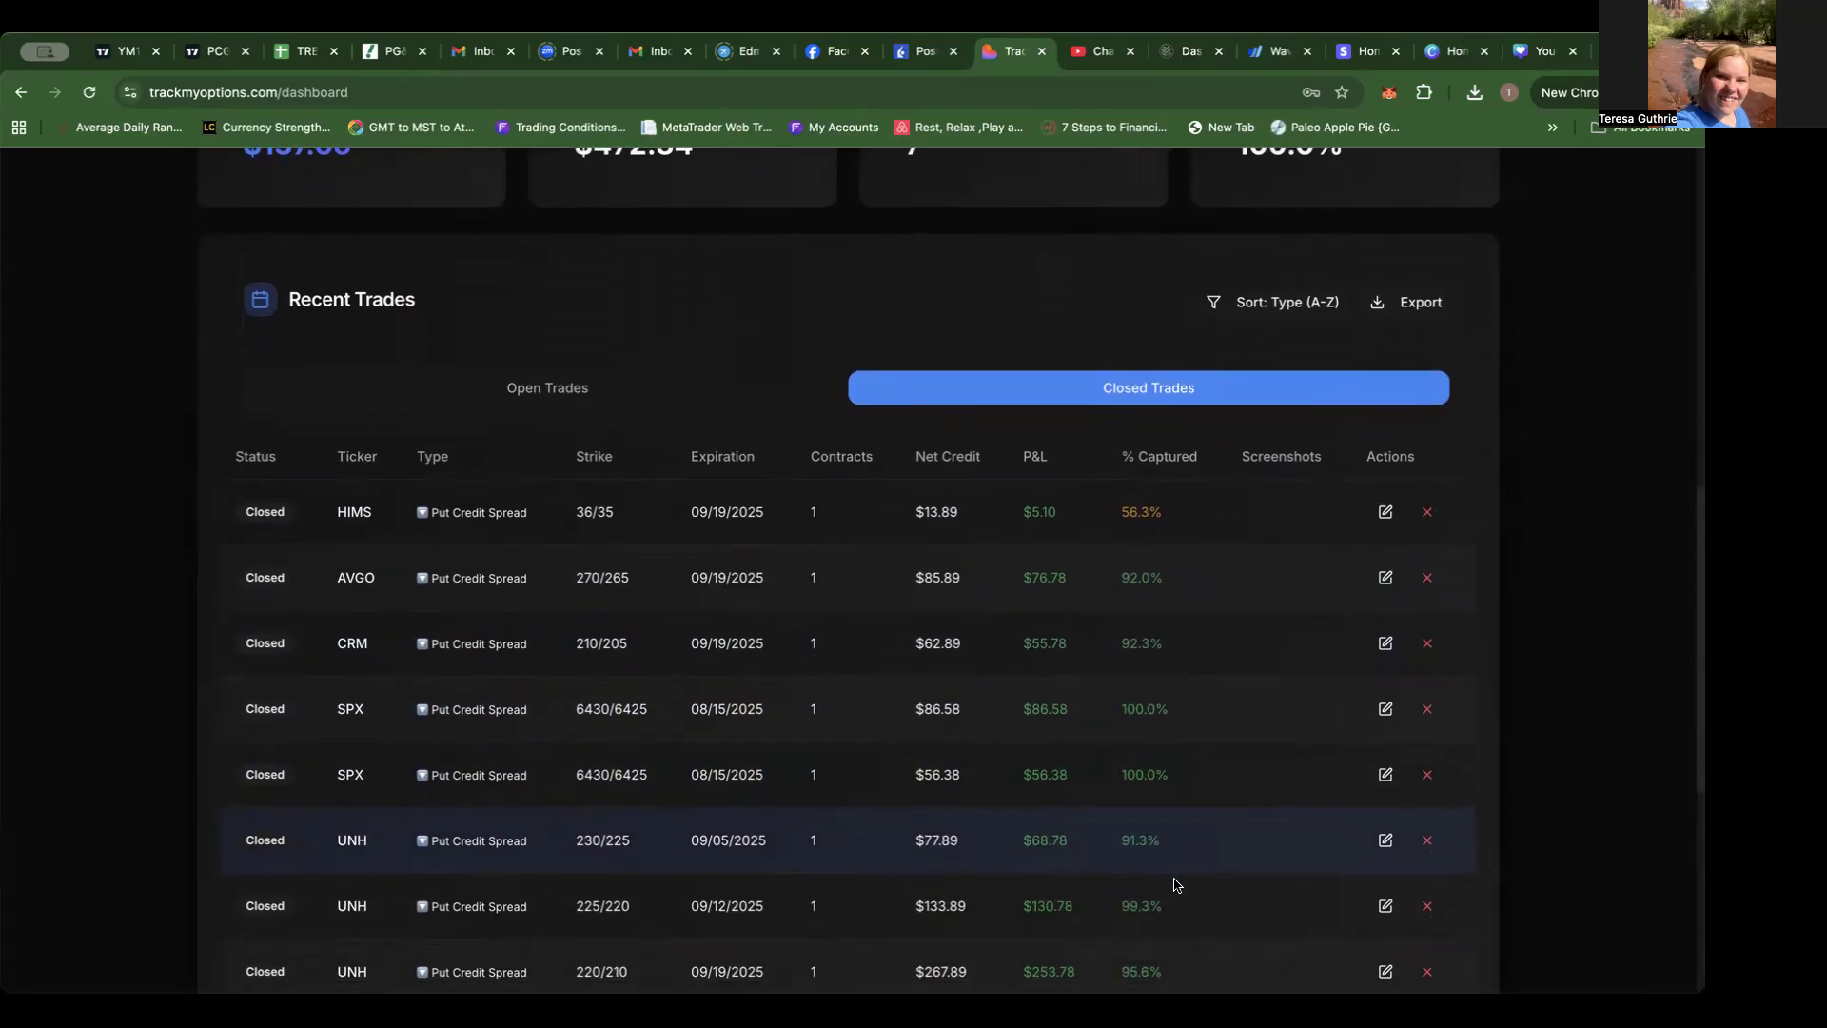
scroll(1177, 885, "up", 3)
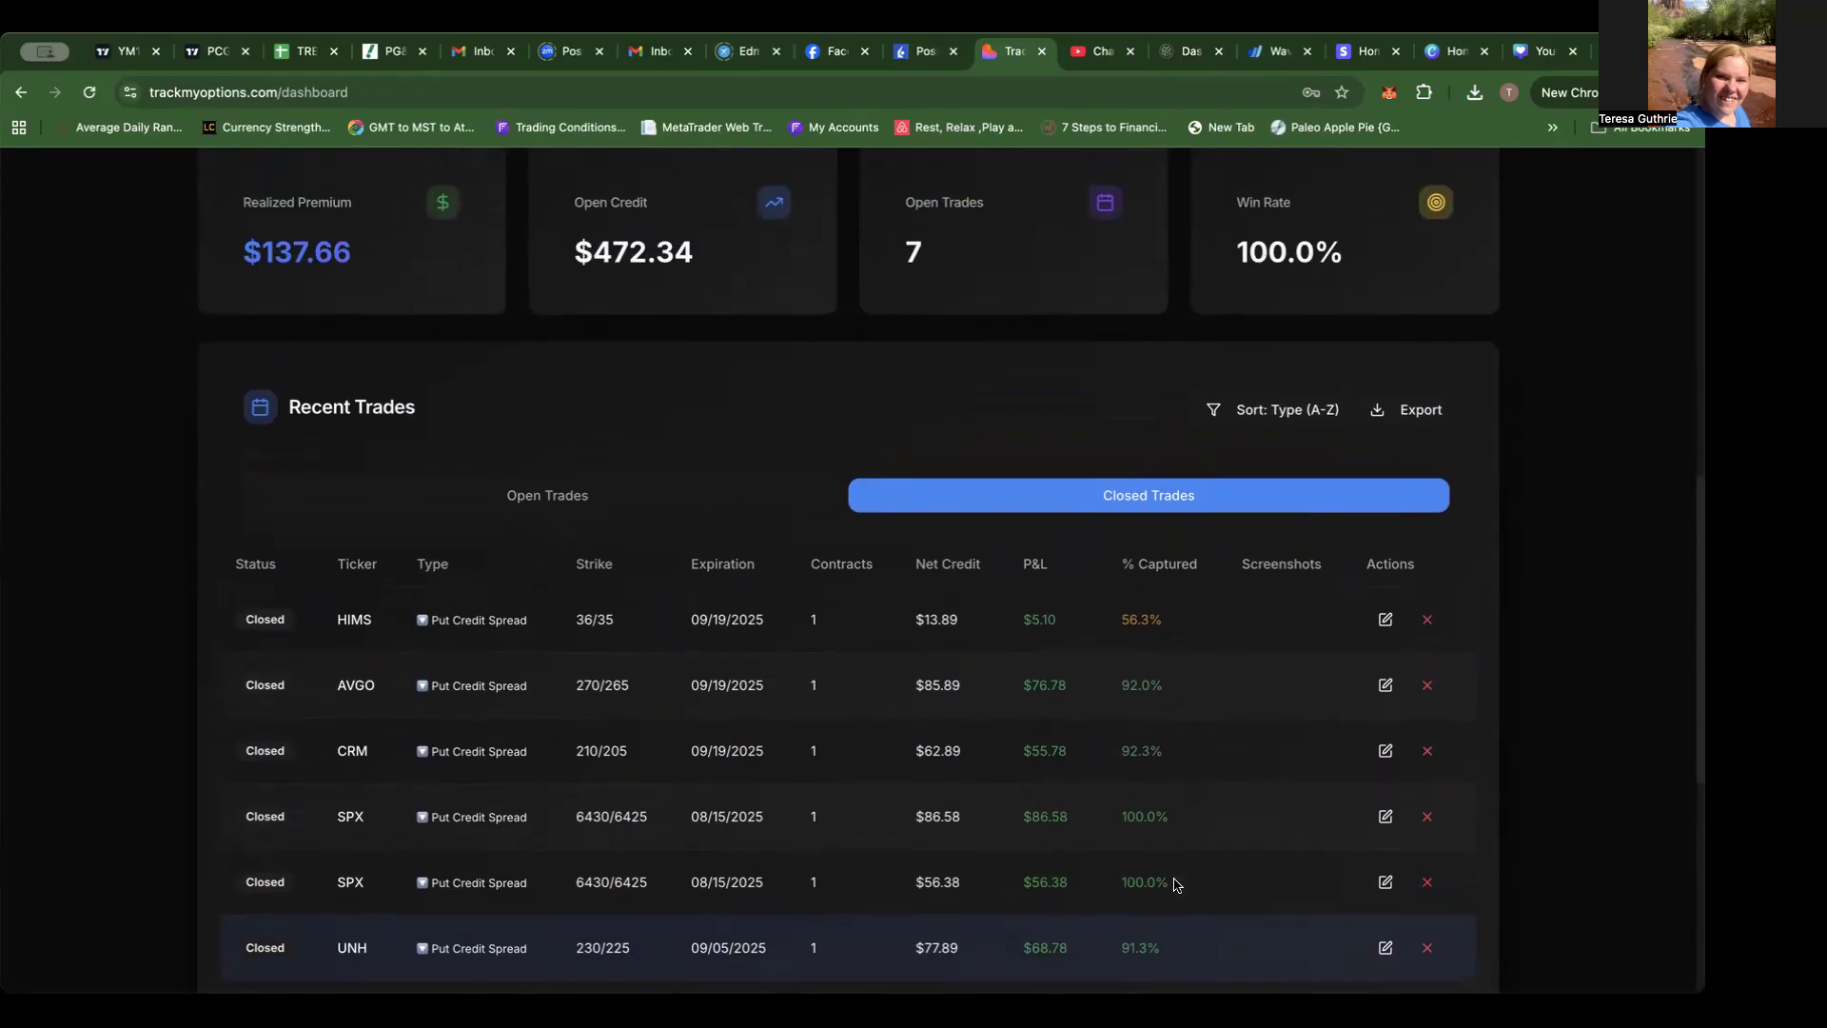
Step: Switch the monthly statistics to August 2025 and review that month's progress, realized premium and win rate
scroll(1177, 885, "up", 7)
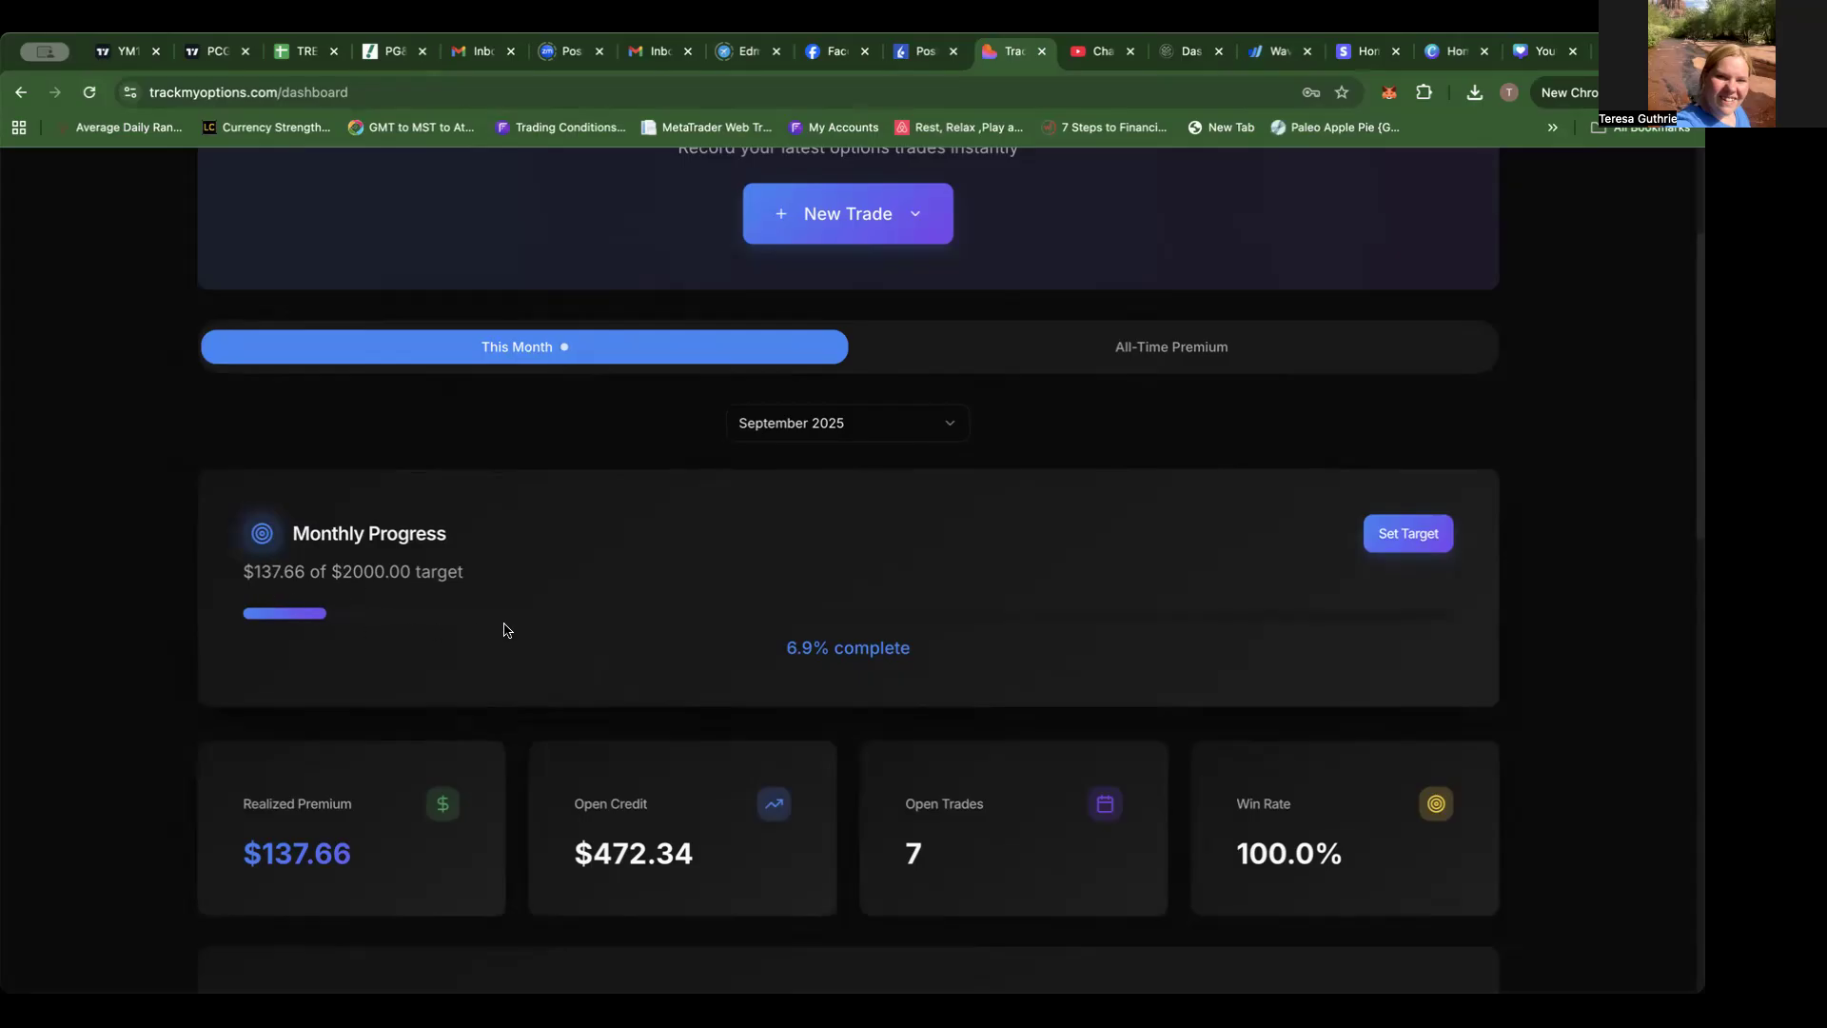
left_click(857, 430)
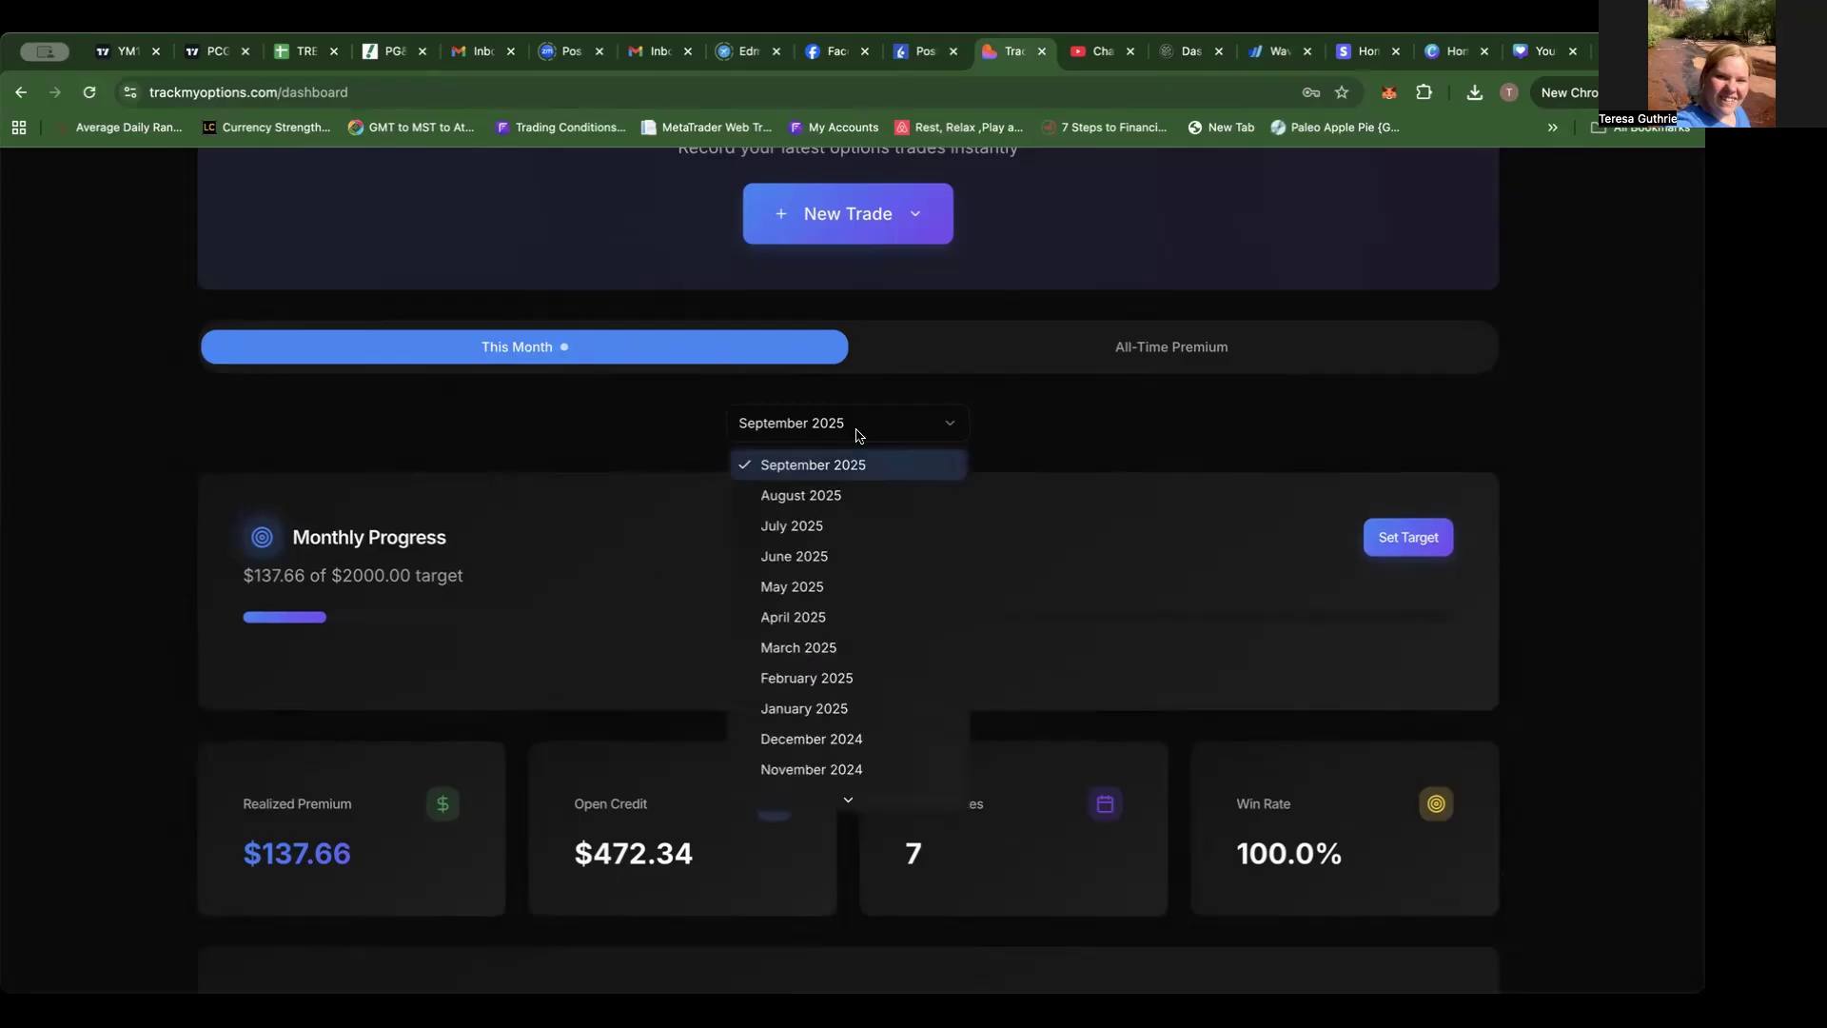
left_click(831, 497)
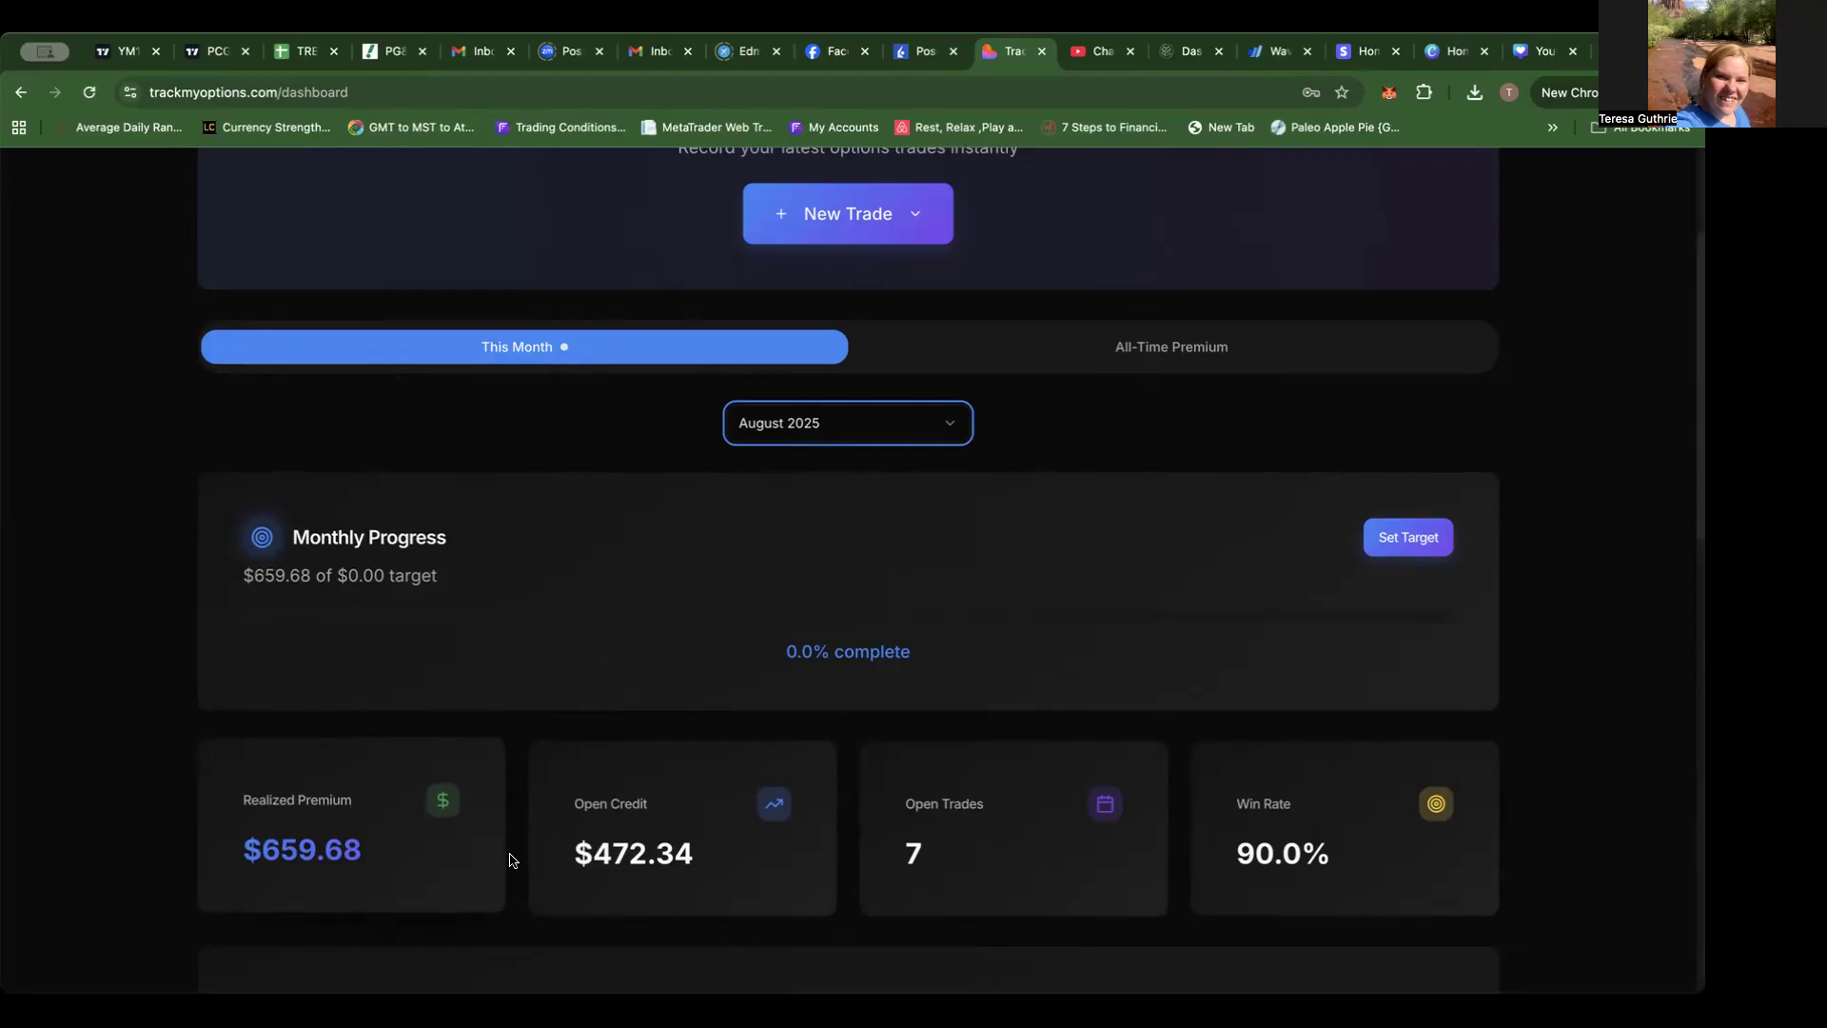
Step: Review the all-time premium view, covering lifetime premium collected, all-time progress and the rank achievements
left_click(1161, 358)
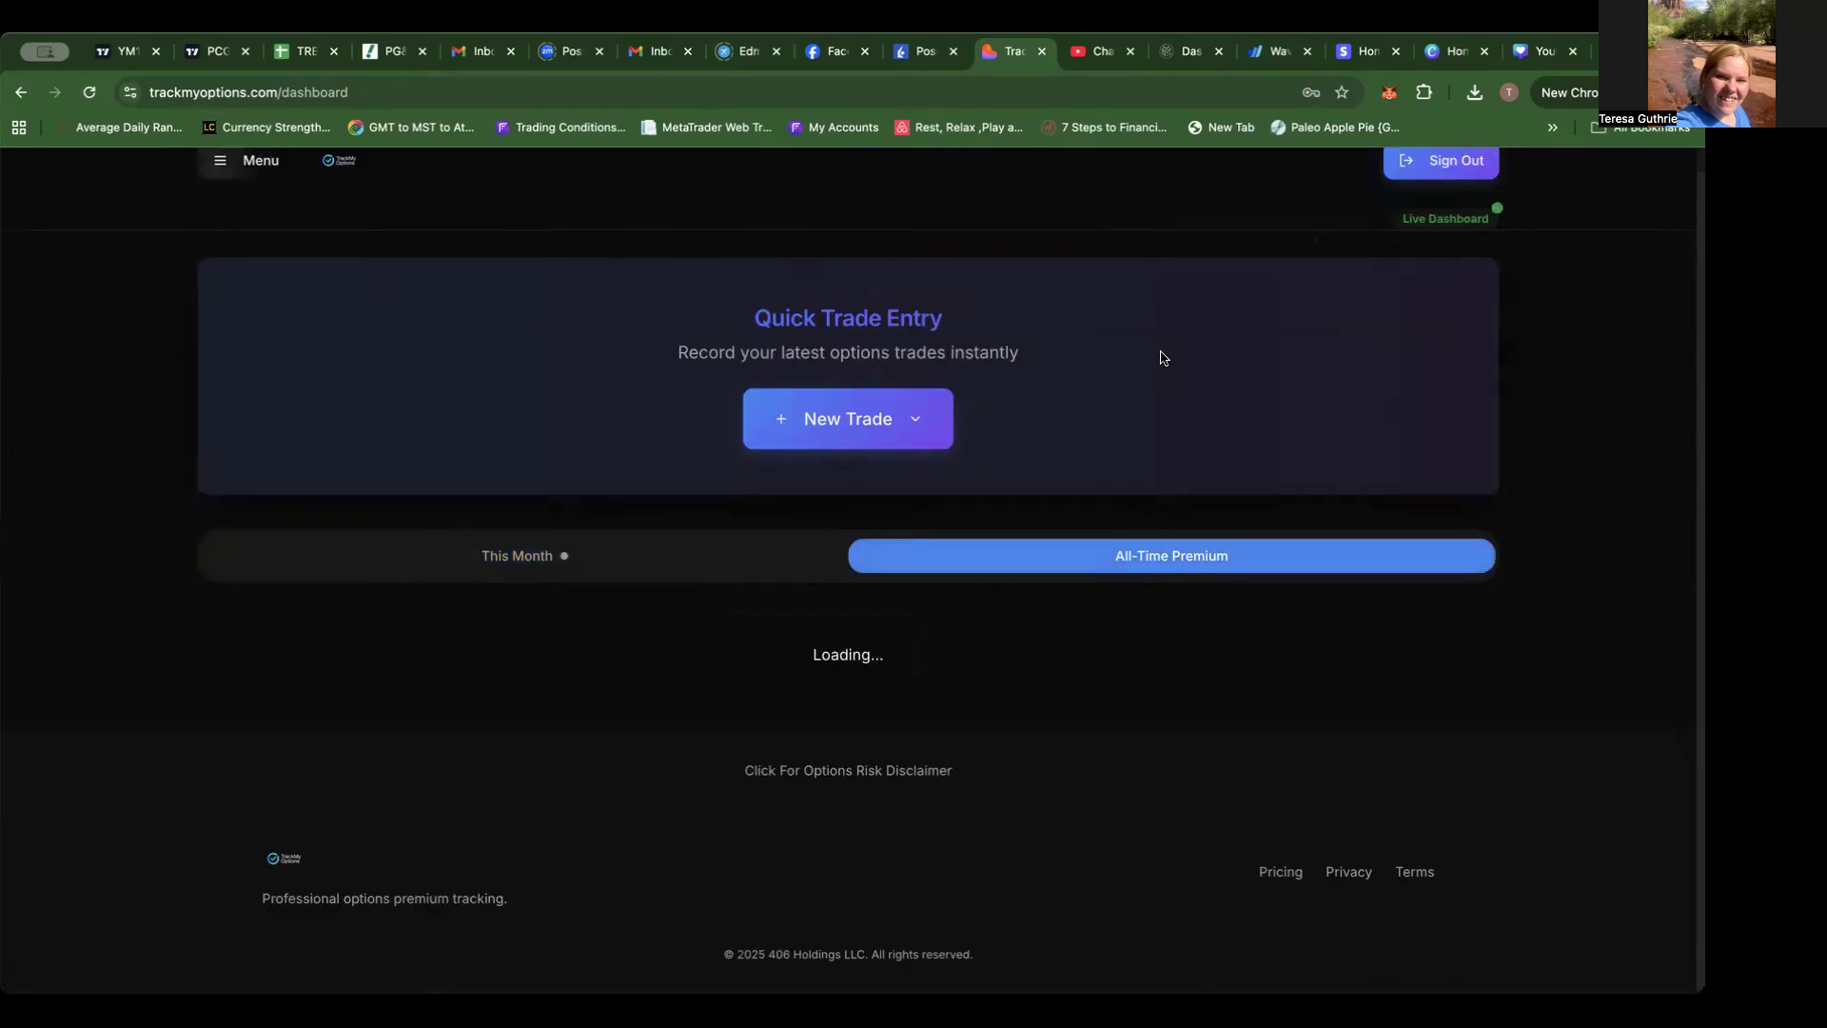
scroll(1064, 619, "down", 2)
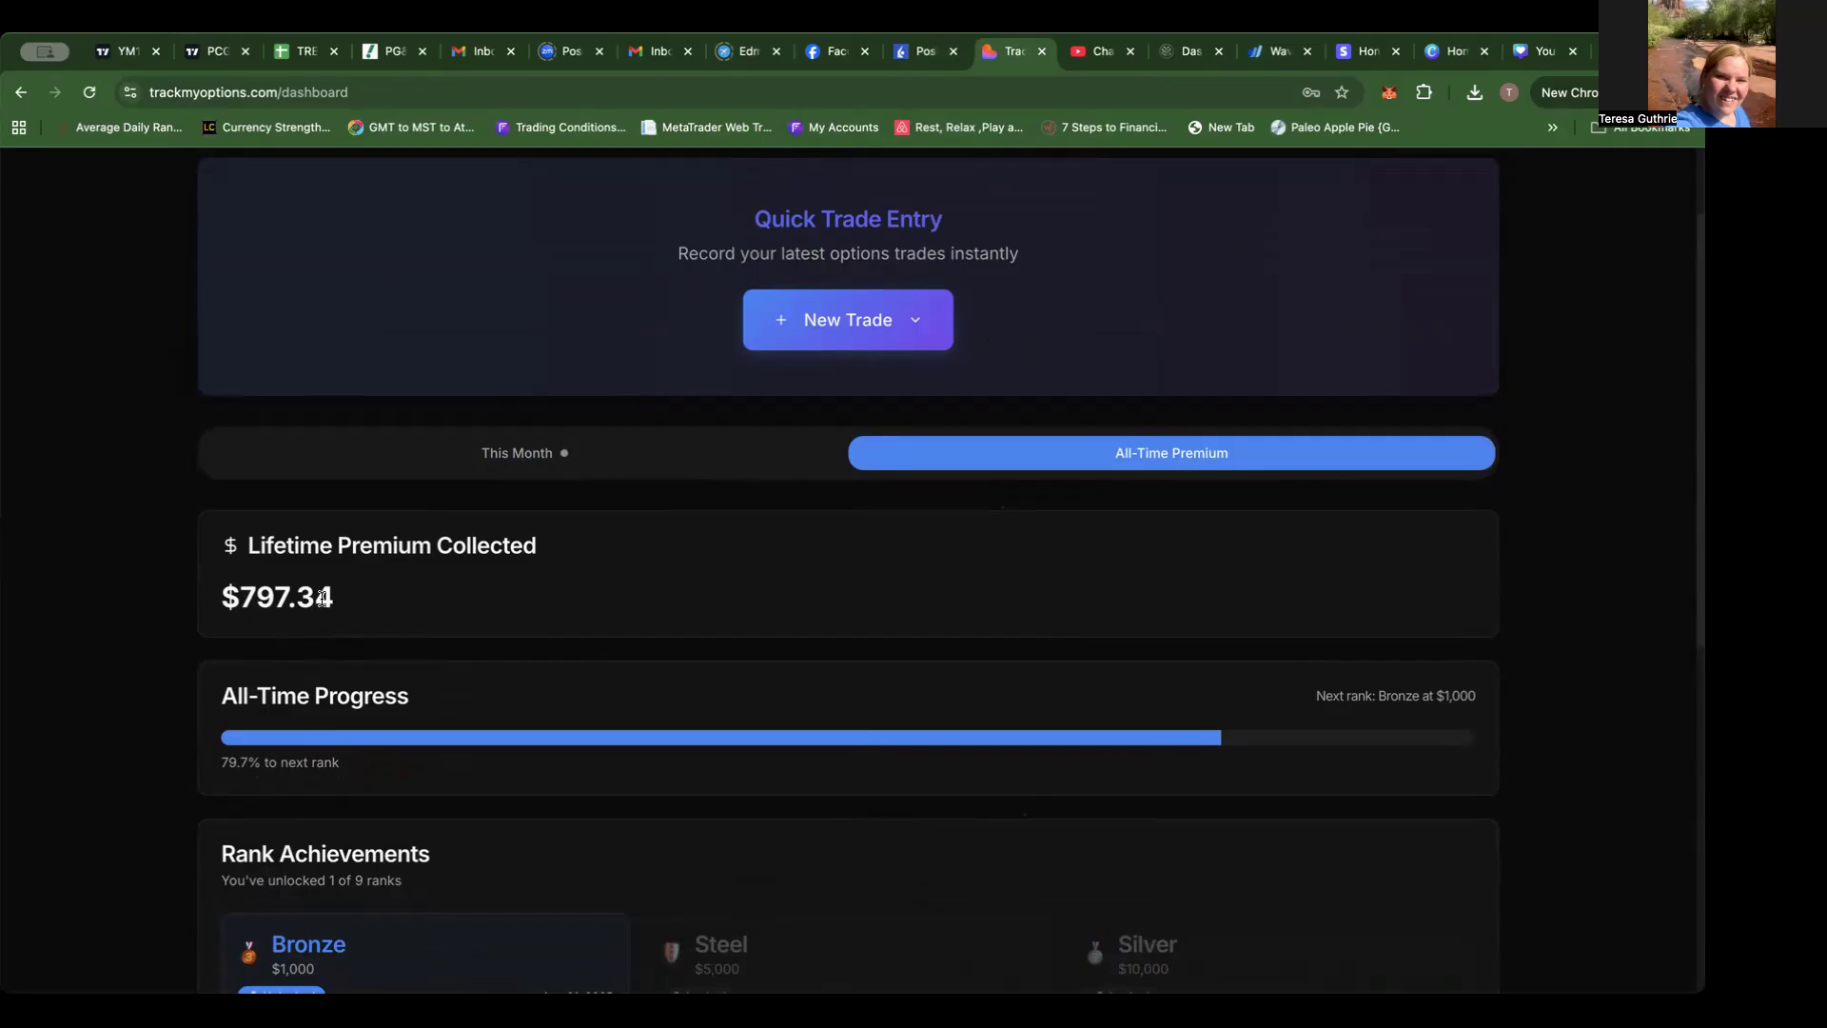
scroll(454, 610, "down", 2)
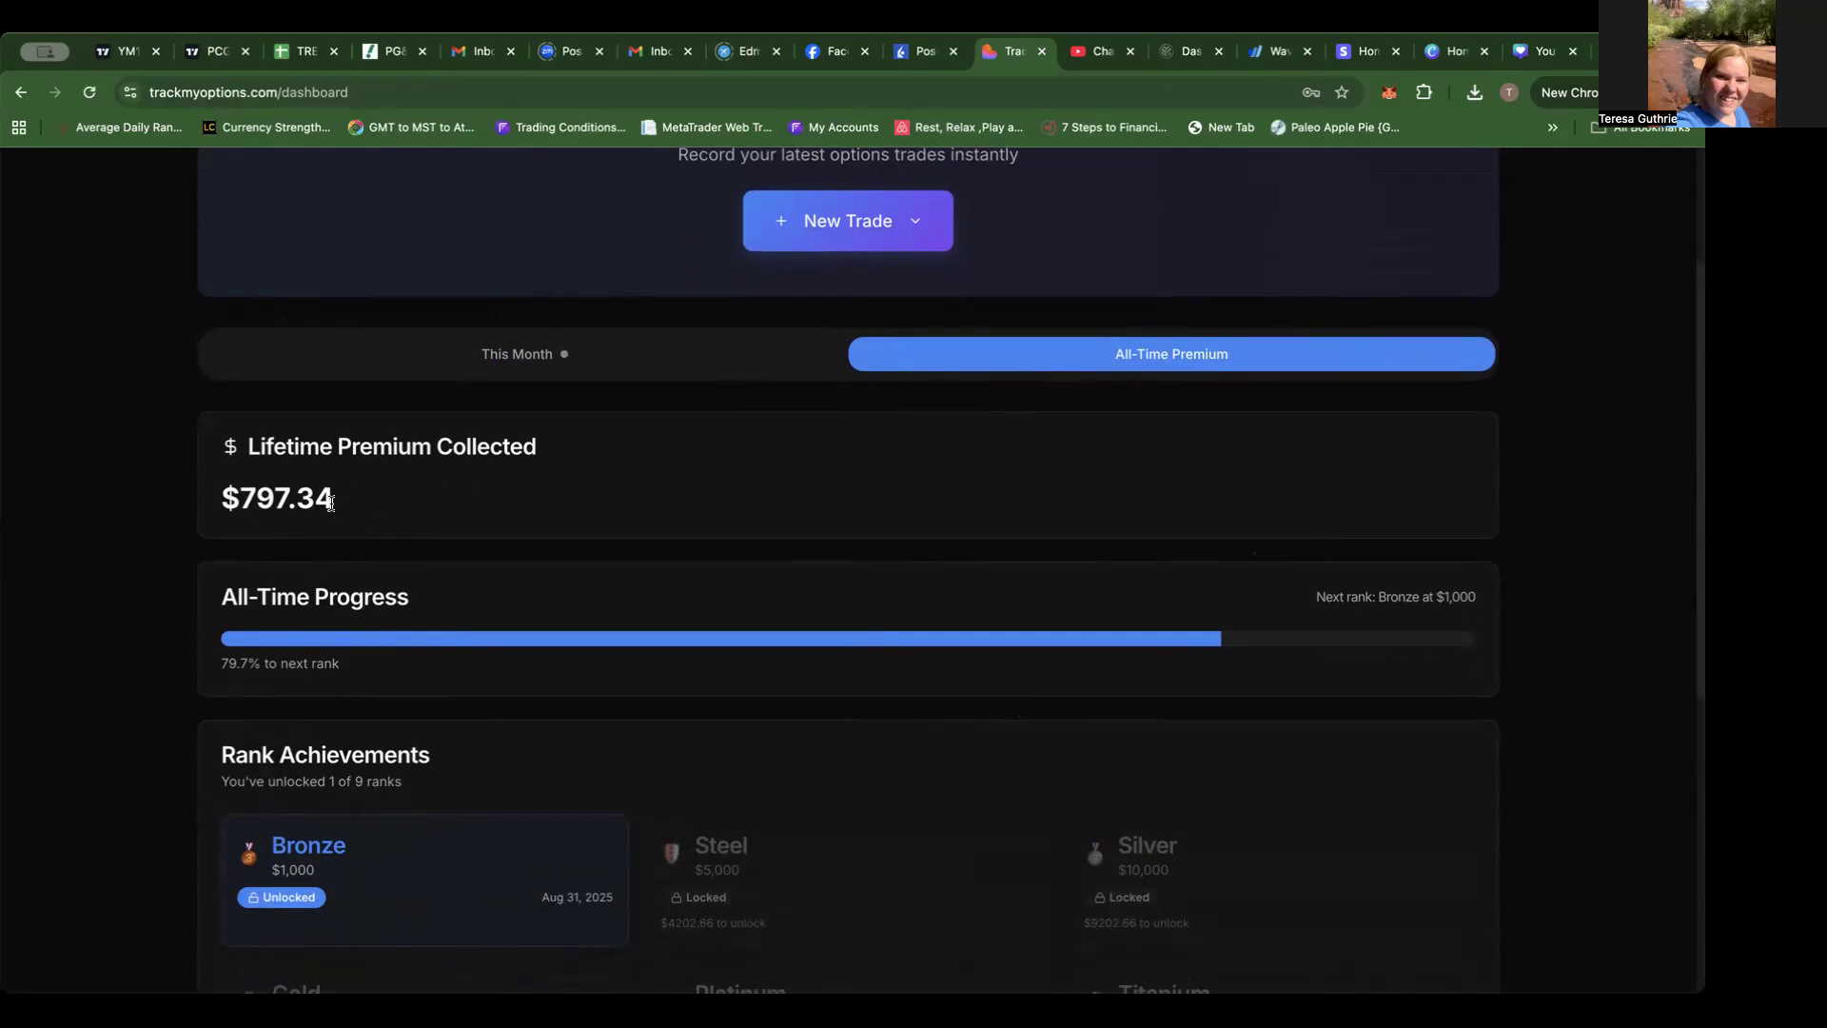
scroll(330, 502, "down", 2)
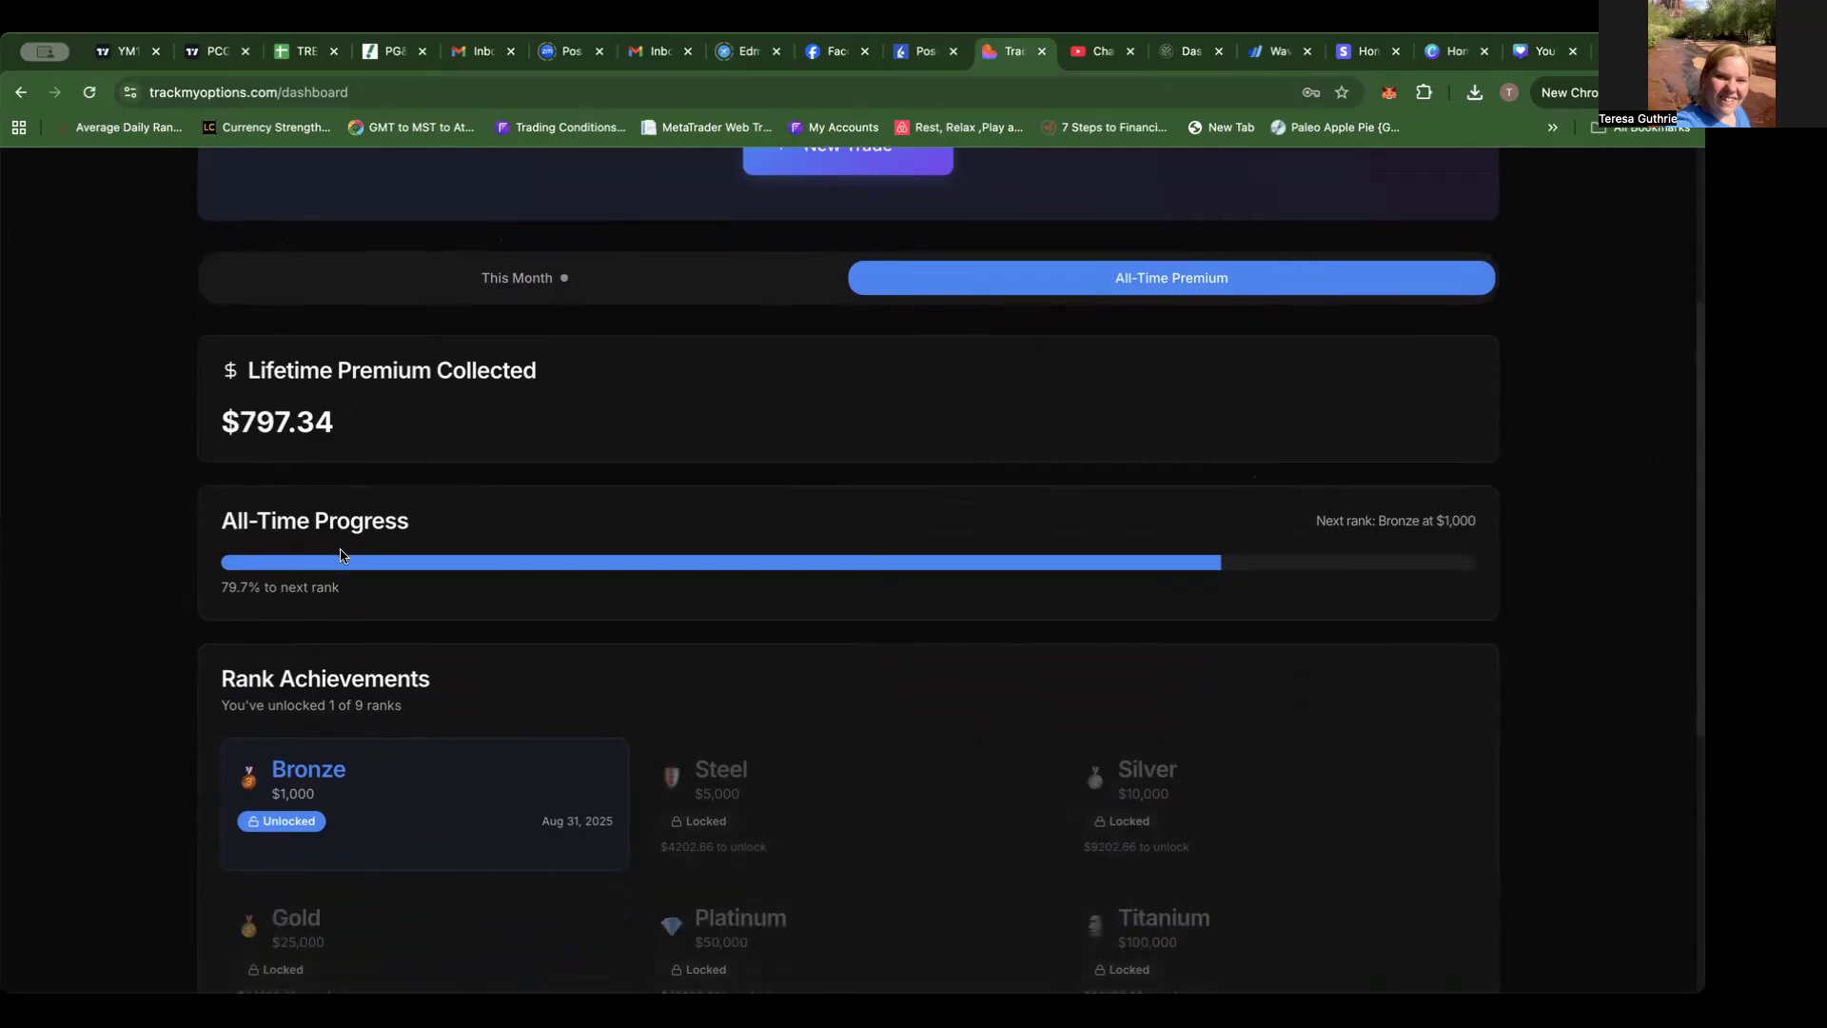
scroll(341, 555, "up", 5)
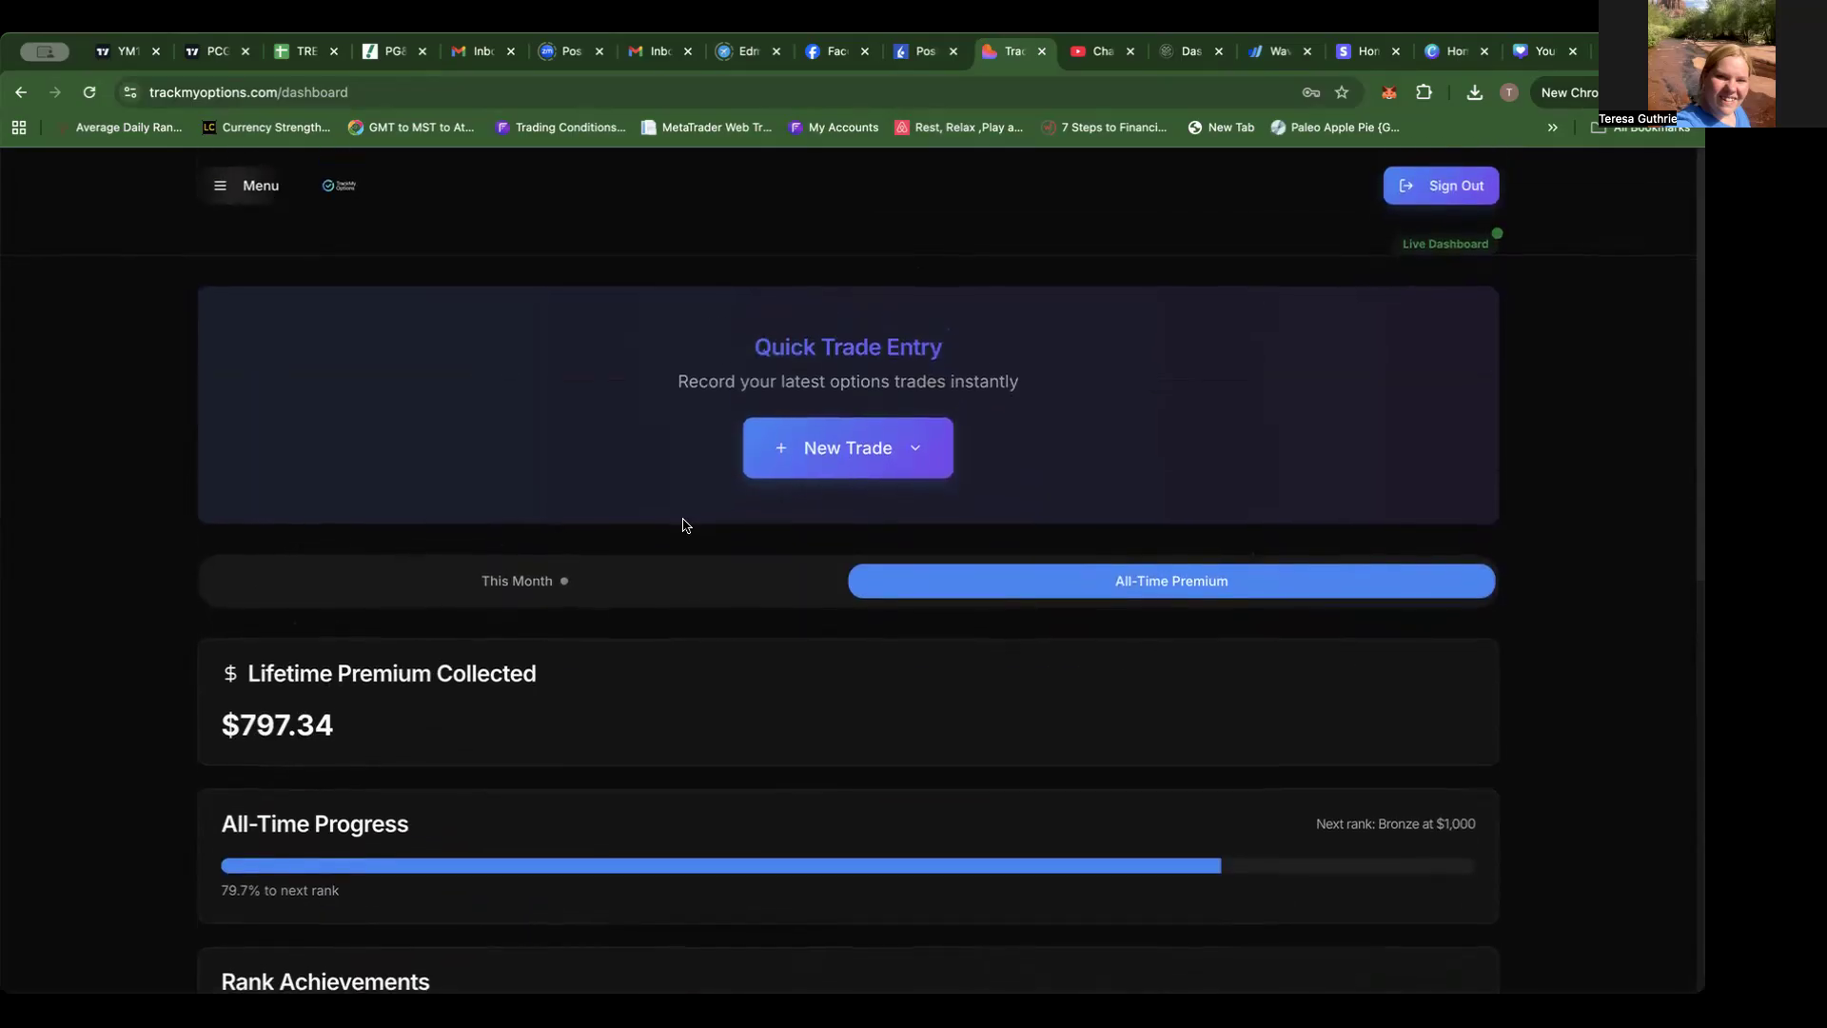